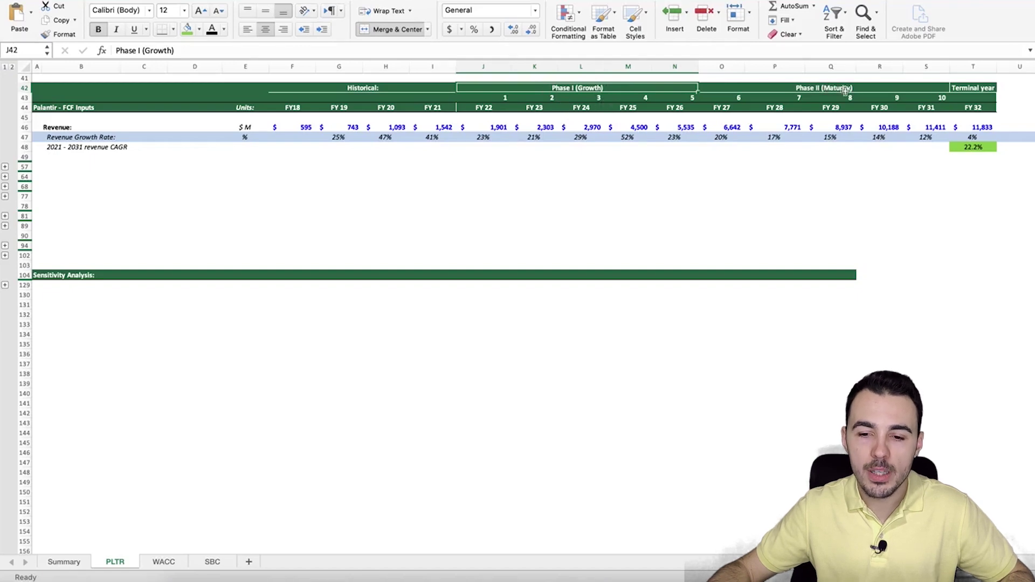
# Check the FY 25 revenue of 4,500, the FY 26 growth rate and the 2021–2031 revenue CAGR
pyautogui.click(630, 127)
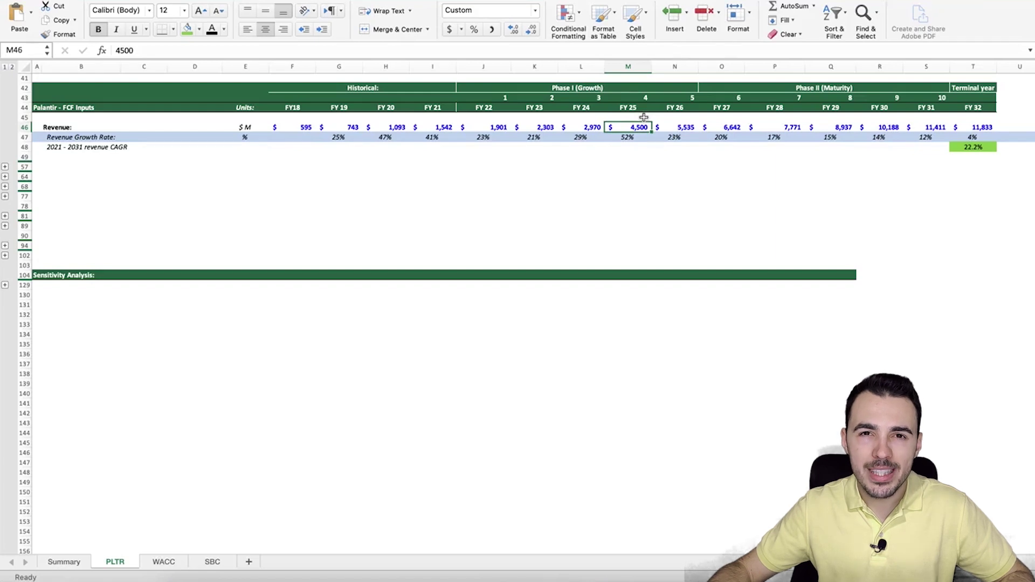
pyautogui.click(693, 138)
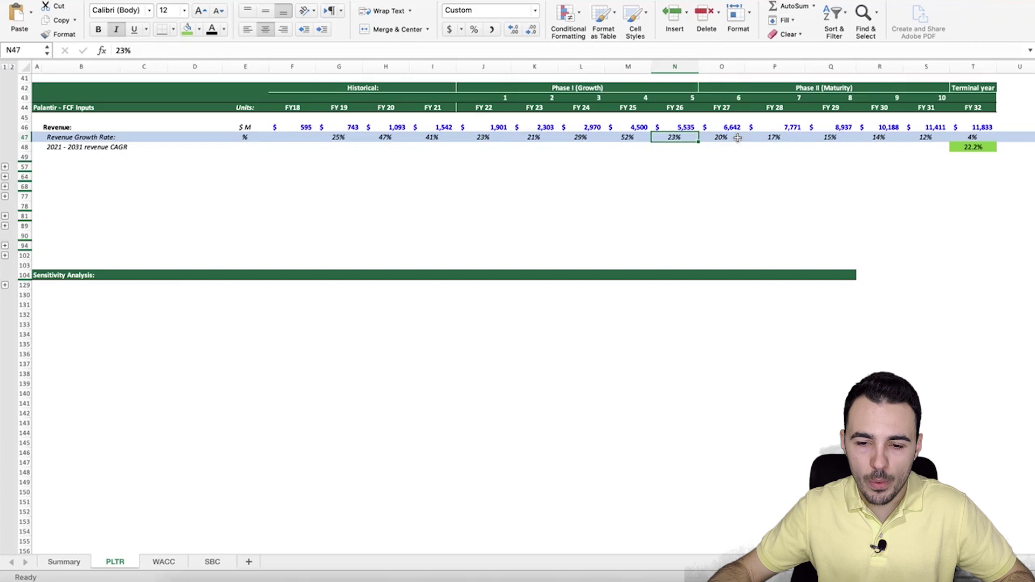
pyautogui.click(990, 147)
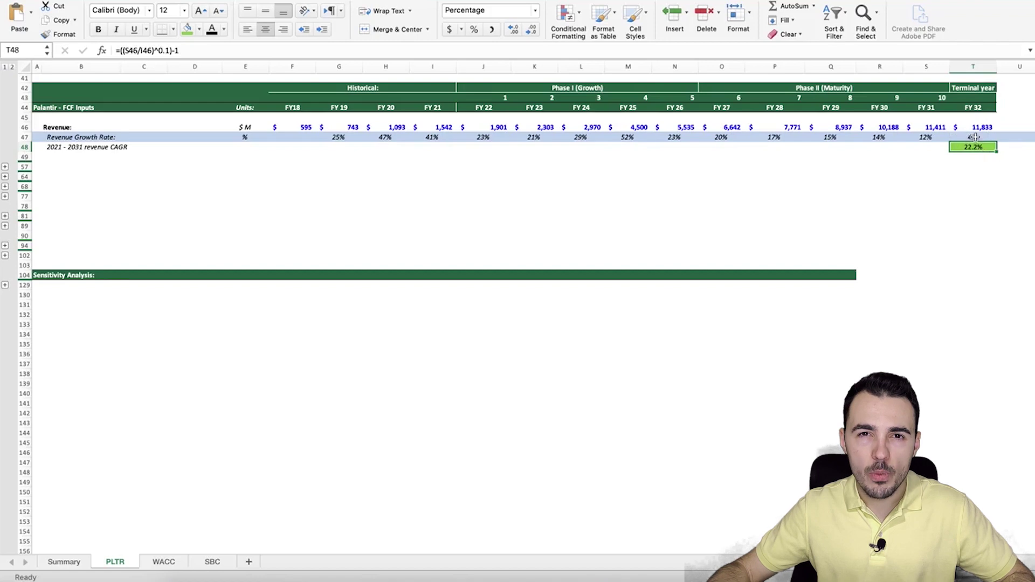
# Expand the operating income rows and review FY 22 income, the FY 25 margin and the 38% terminal margin
pyautogui.click(5, 169)
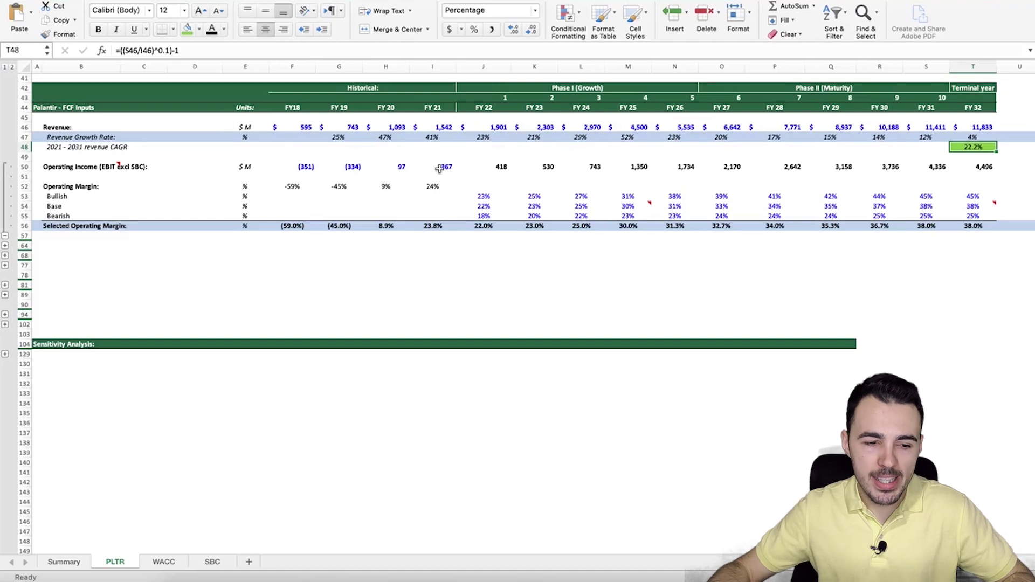
pyautogui.click(491, 165)
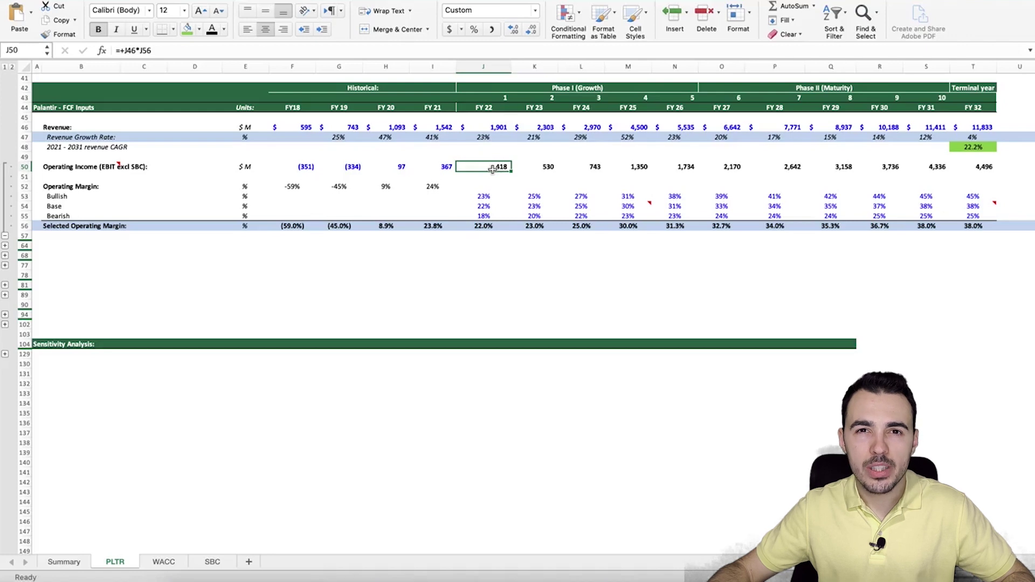
pyautogui.click(644, 207)
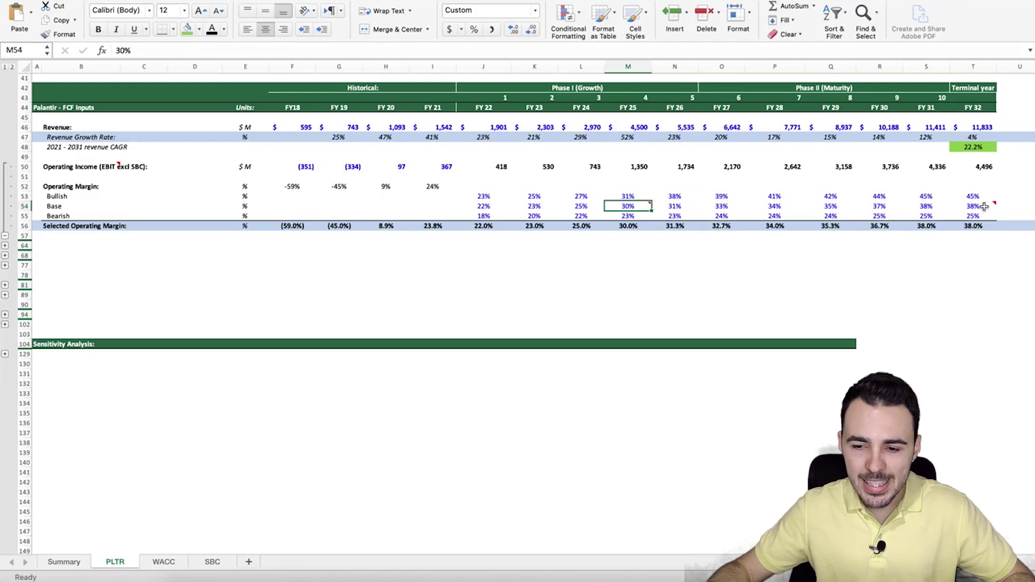
pyautogui.moveTo(984, 206)
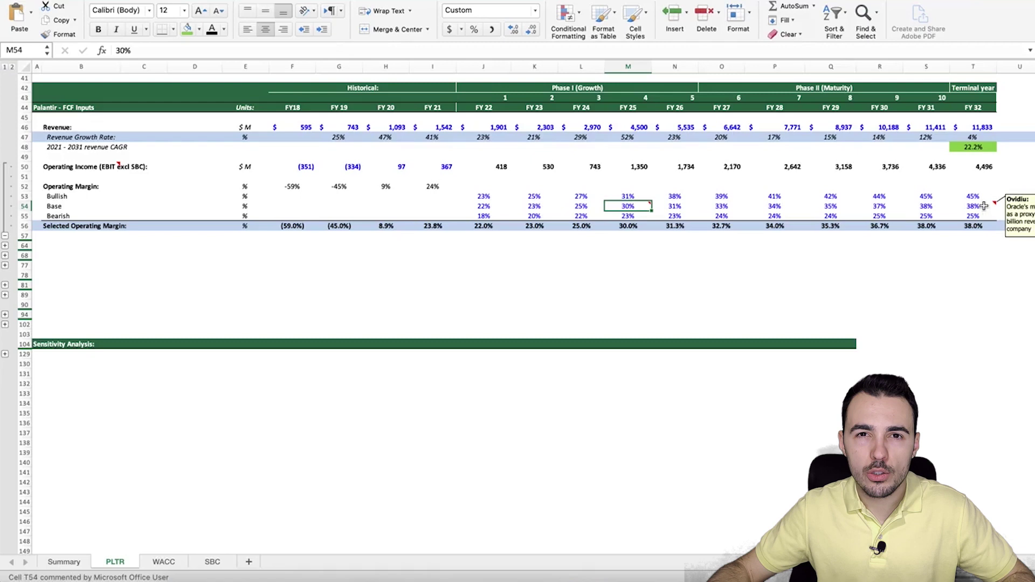
pyautogui.click(984, 206)
# Compare the FY 22 base and bearish operating margins with the FY 21 historical margin formula
pyautogui.hscroll(4, 796, 206)
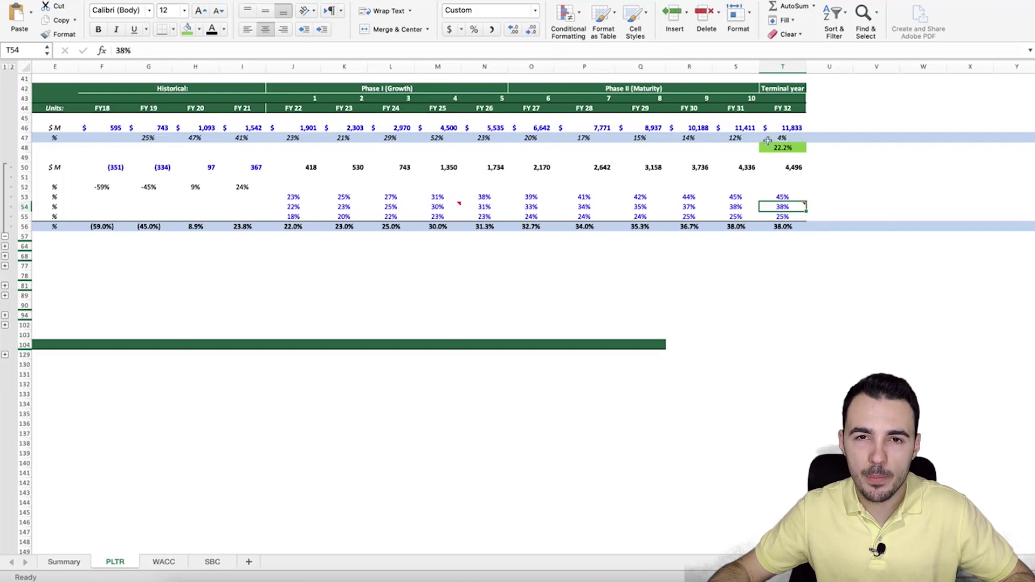
pyautogui.hscroll(-4, 506, 210)
pyautogui.click(506, 211)
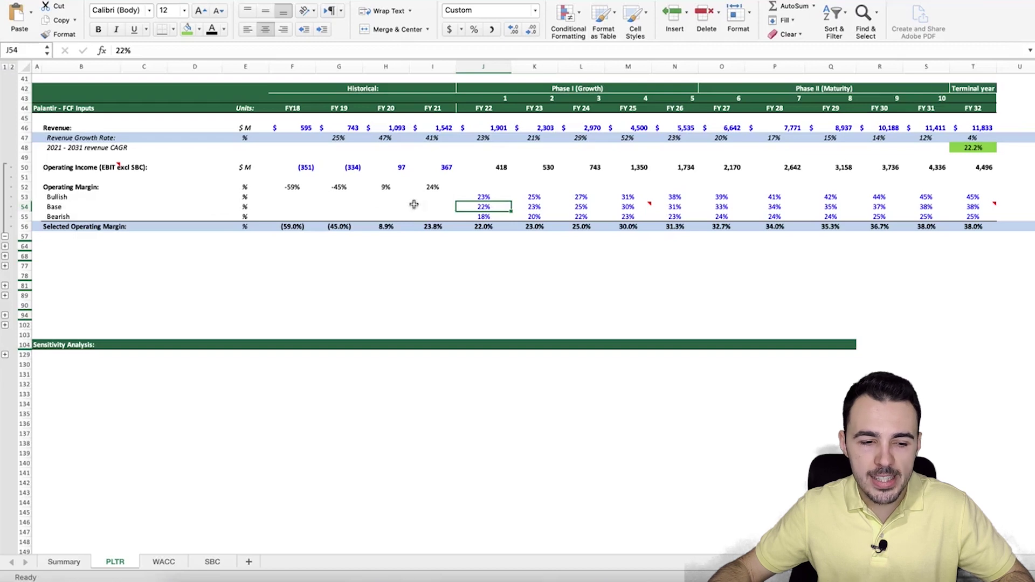
pyautogui.click(500, 216)
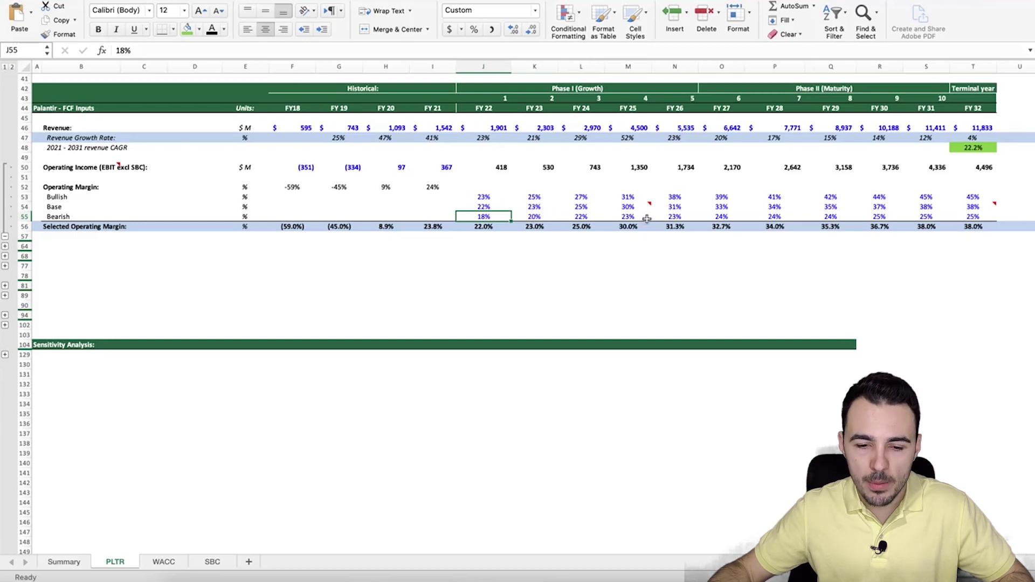
pyautogui.click(445, 187)
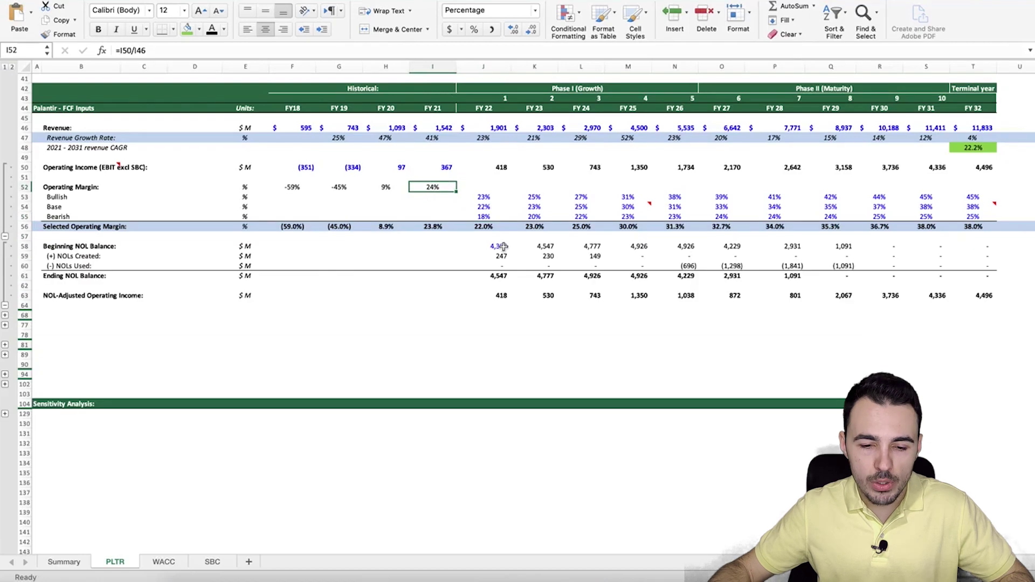
# Inspect FY 22 NOL-adjusted operating income, then reveal the D&A, working-capital and capex rows below NOPAT
pyautogui.click(498, 295)
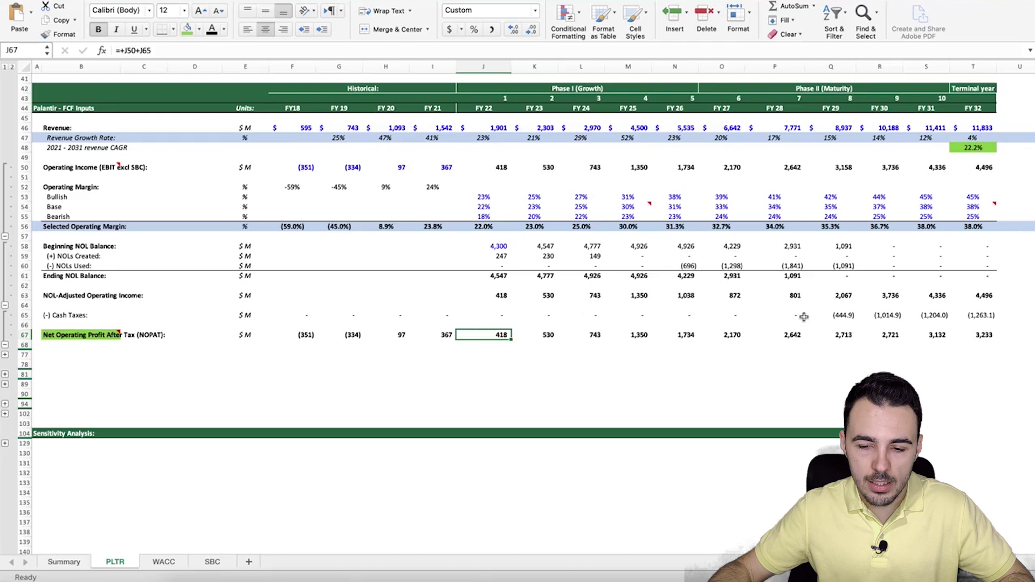
pyautogui.click(78, 348)
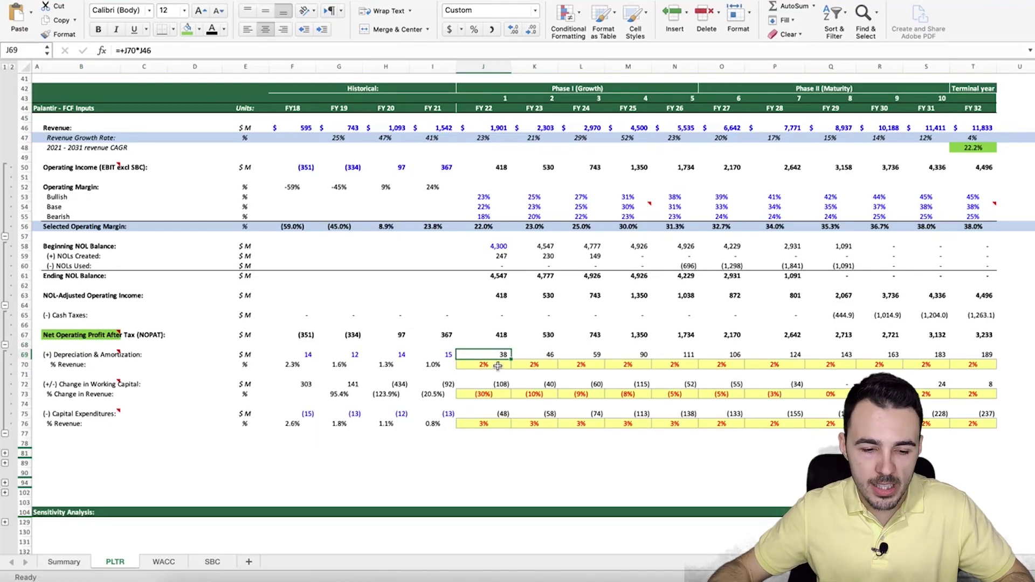
# Inspect FY 22 capex and the working-capital change formula =J73*(J46-I46) against FY18–FY21 history
pyautogui.click(489, 415)
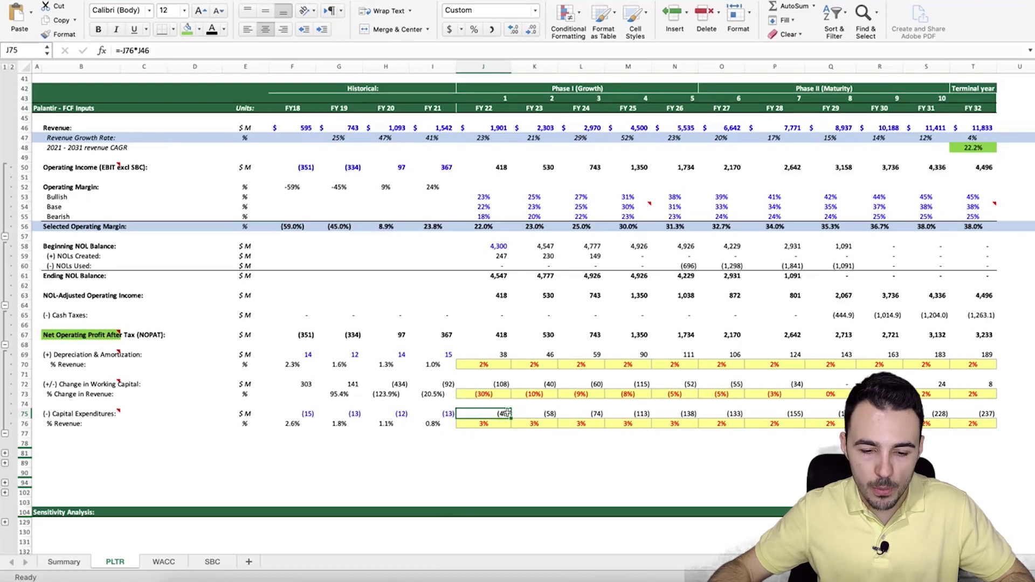
pyautogui.click(487, 385)
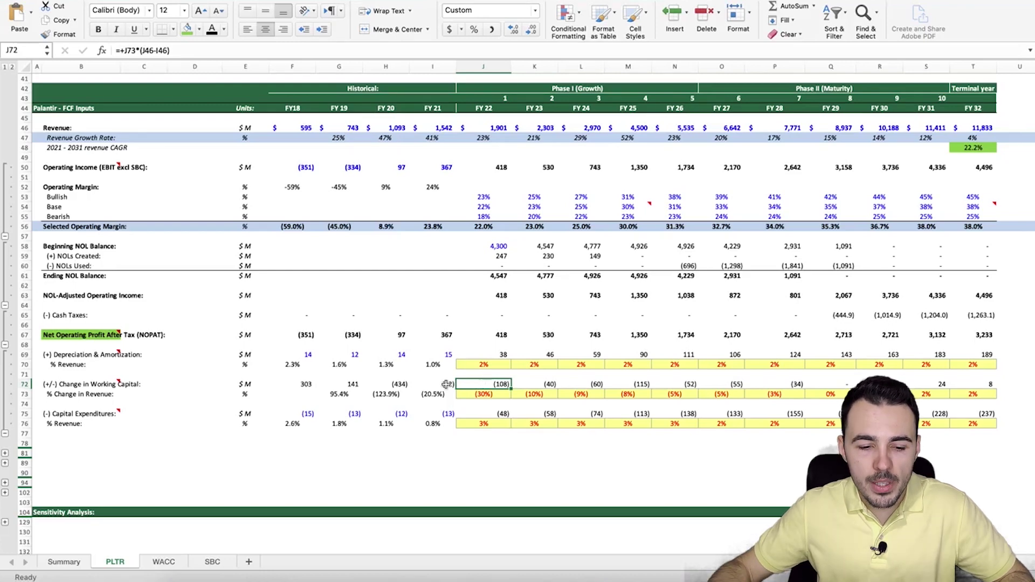
pyautogui.moveTo(445, 384); pyautogui.dragTo(307, 391)
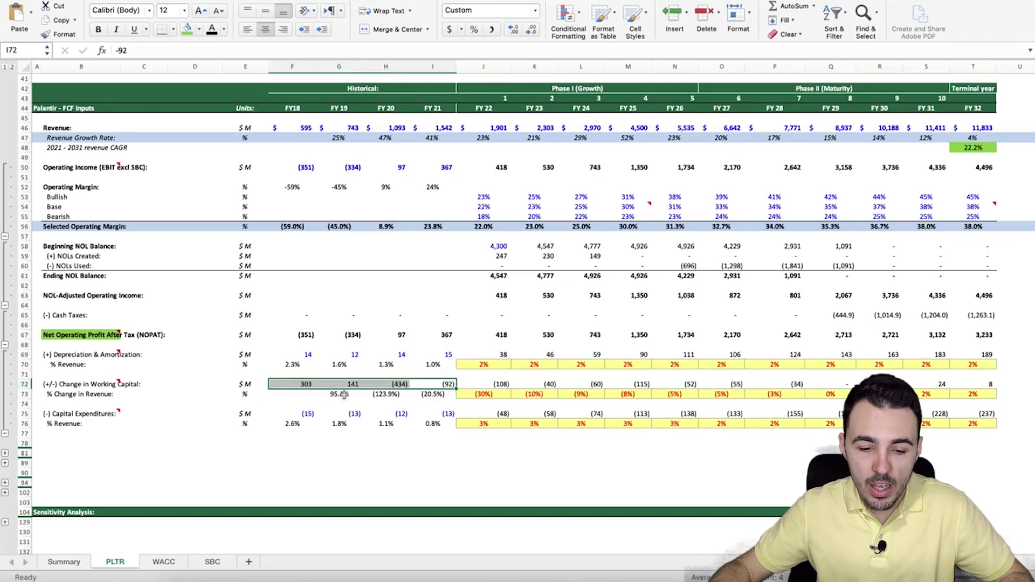
pyautogui.click(500, 384)
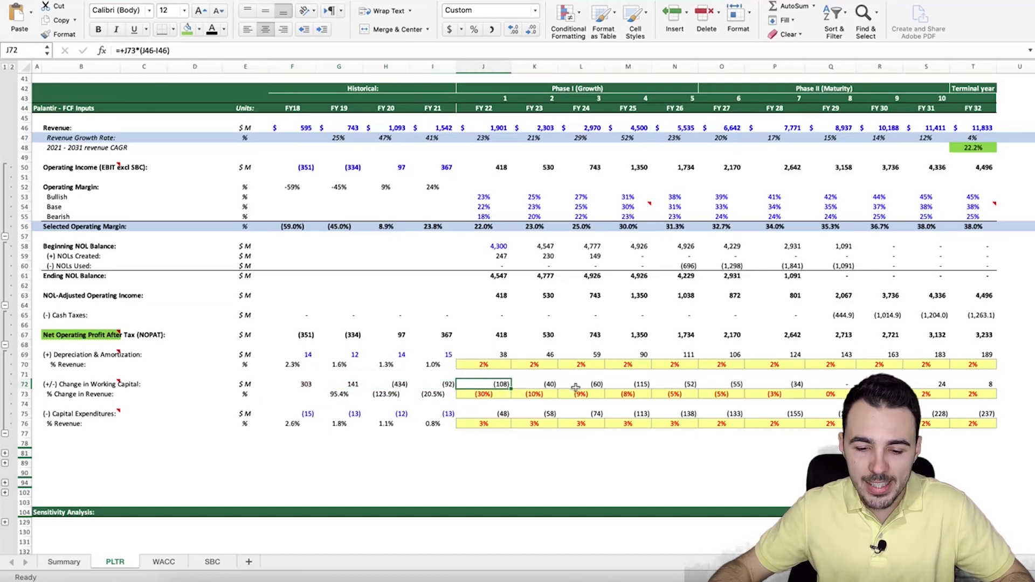
# Trace the FY 22 free cash flow inputs and its growth formula without editing anything
pyautogui.doubleClick(496, 453)
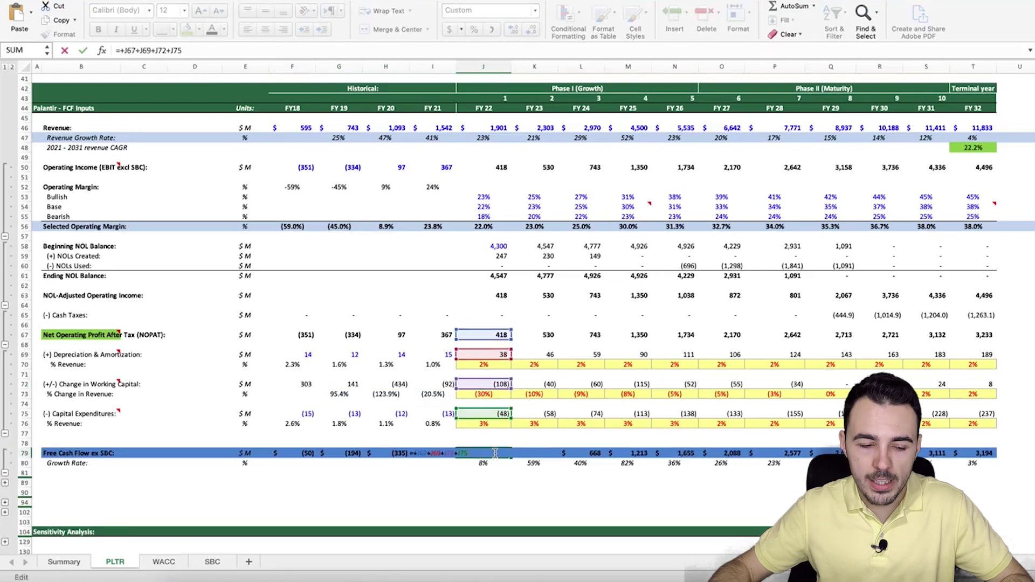
pyautogui.press('Escape')
pyautogui.click(491, 463)
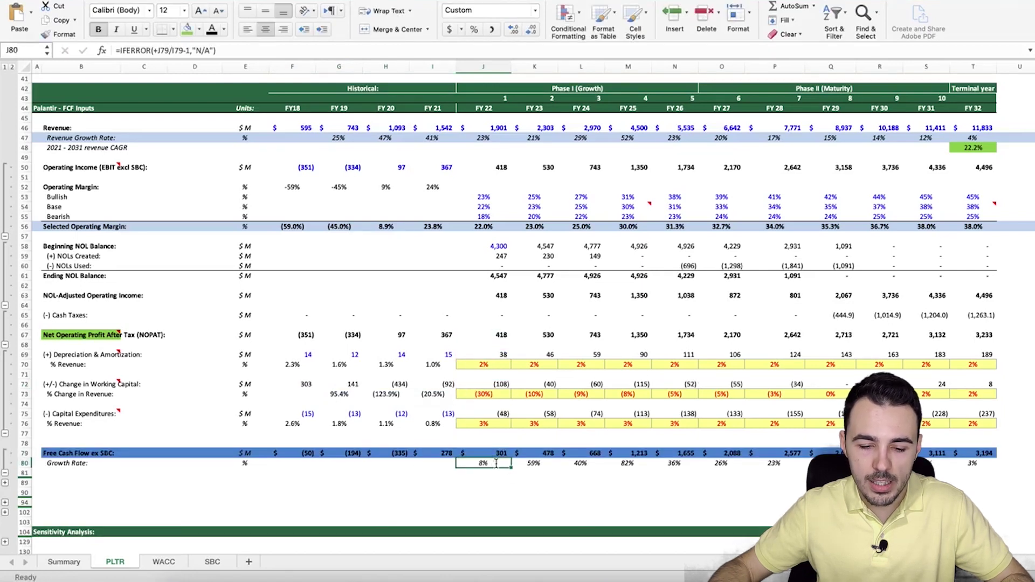
pyautogui.click(490, 455)
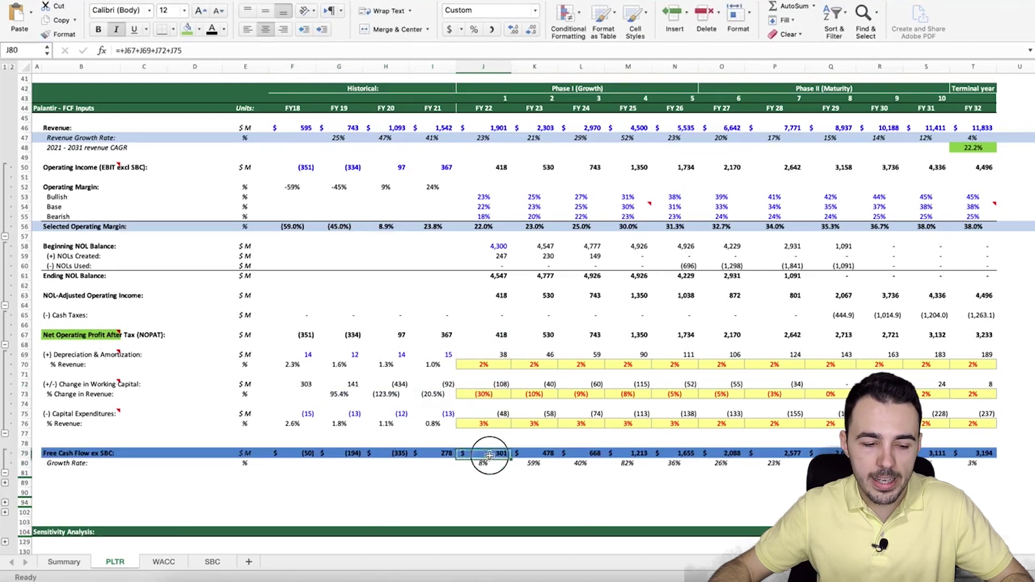
# Expand the stock-based compensation rows and review base-case SBC percentages for FY 22, FY 25, FY 26 and the final year
pyautogui.click(5, 483)
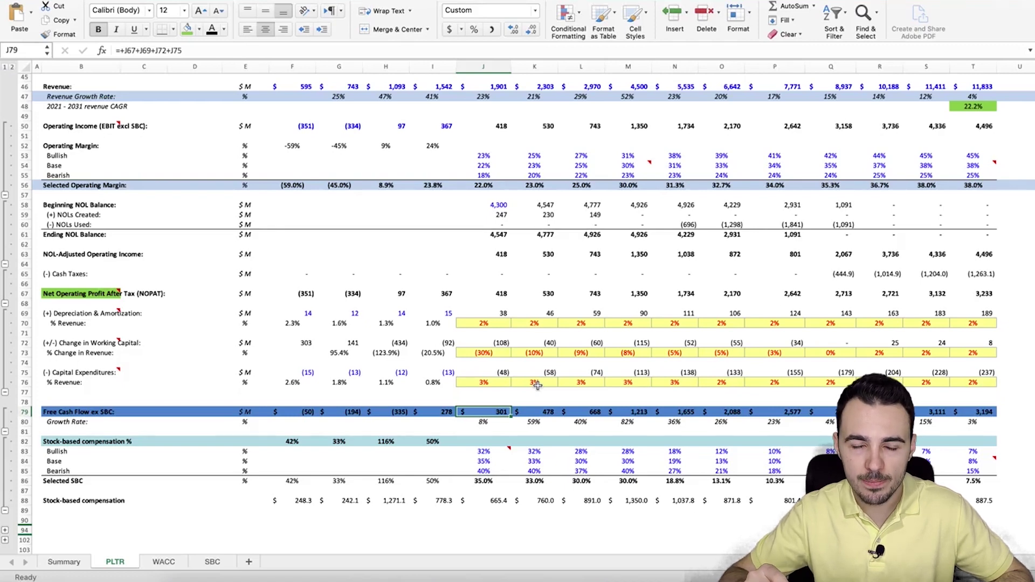
pyautogui.click(496, 462)
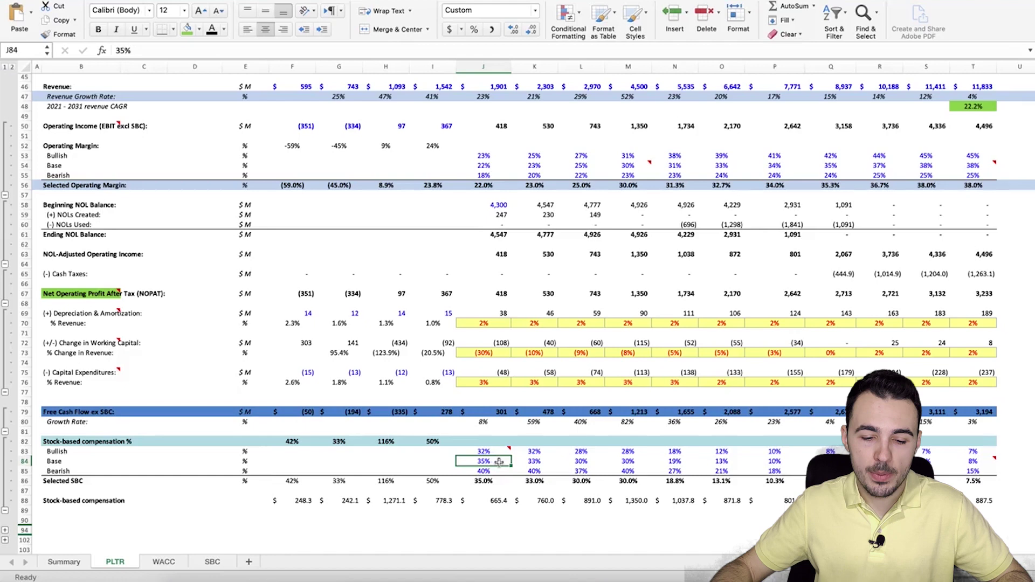
pyautogui.click(645, 461)
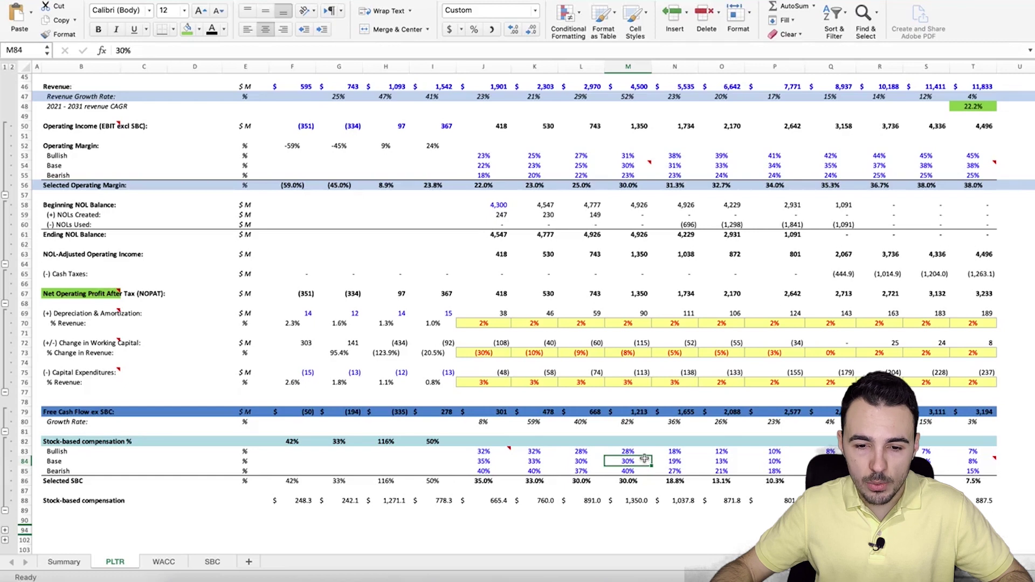
pyautogui.click(683, 461)
pyautogui.scroll(1, 683, 473)
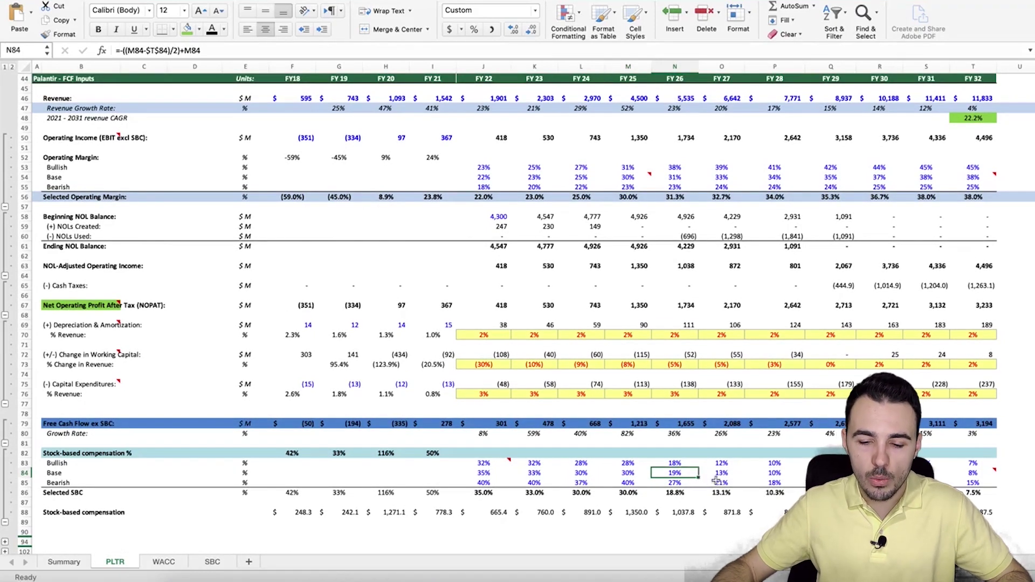
pyautogui.click(959, 473)
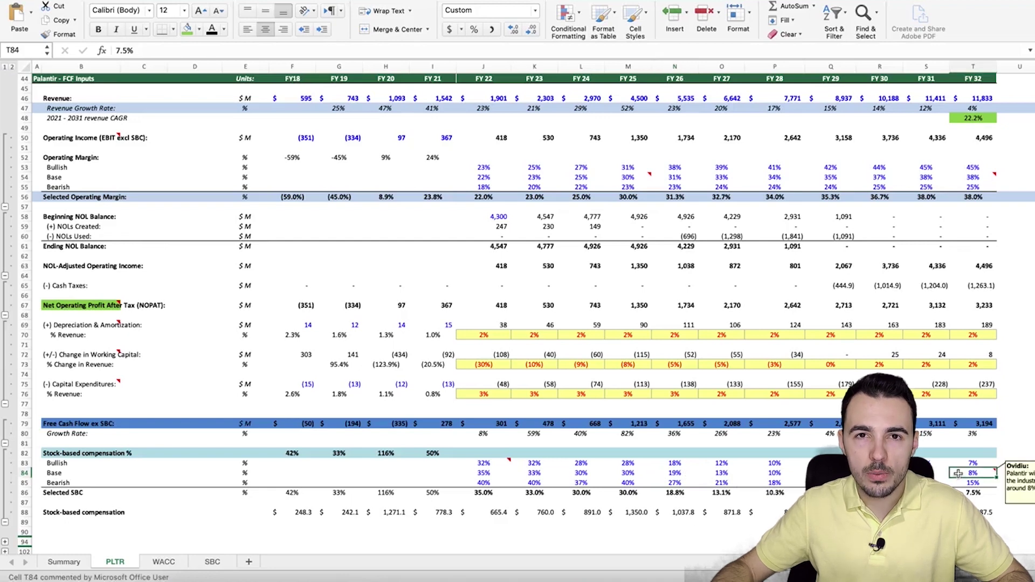
pyautogui.click(212, 562)
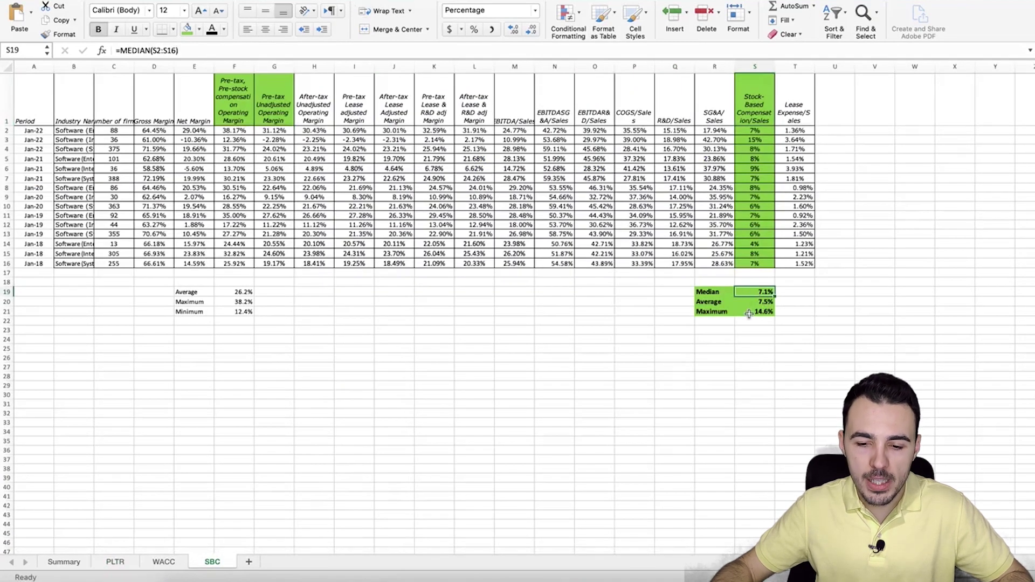
# Check the MAX formula for the peer SBC ratio and widen column B to show industry names
pyautogui.click(748, 312)
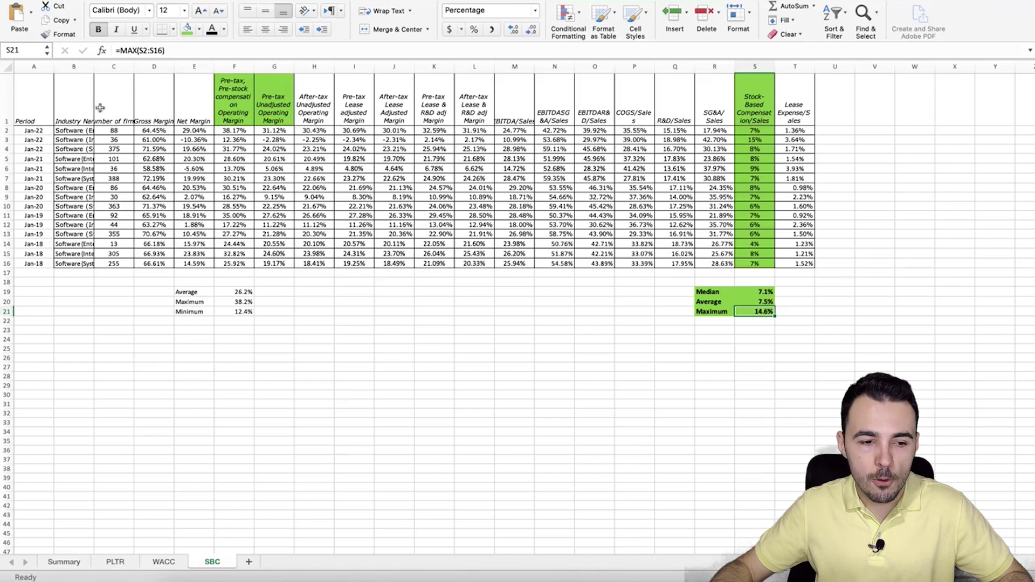
pyautogui.moveTo(94, 66); pyautogui.dragTo(148, 67)
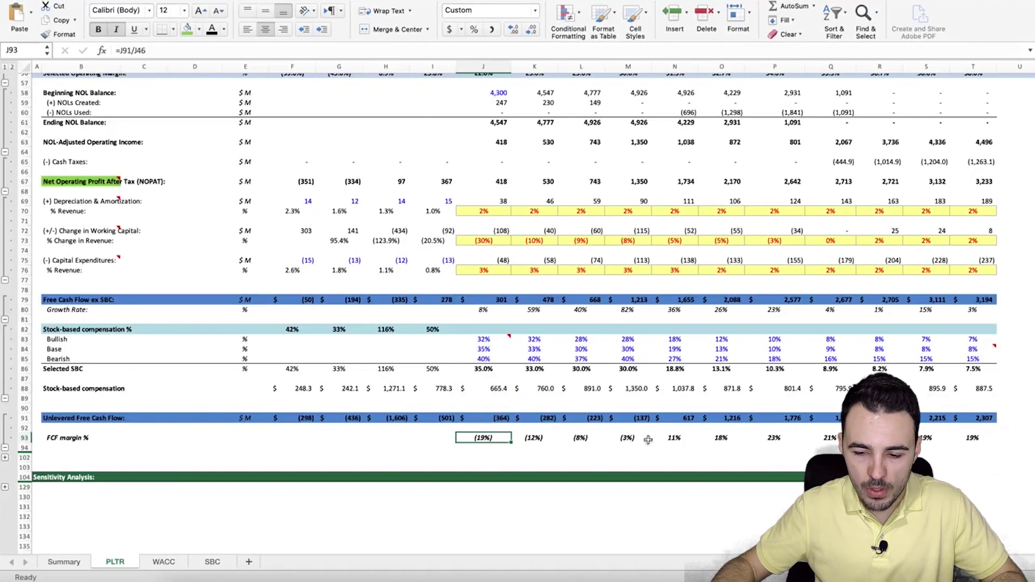
# Inspect the final-year FCF margin and expand the discount period, WACC and PV rows
pyautogui.click(961, 438)
pyautogui.scroll(2, 961, 438)
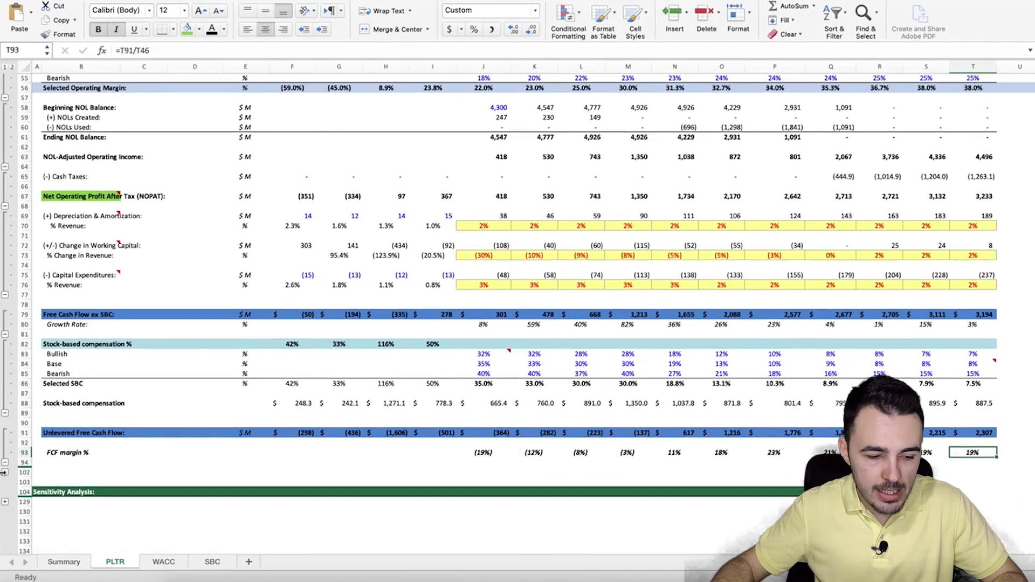
pyautogui.click(5, 473)
pyautogui.scroll(-3, 323, 459)
pyautogui.click(494, 432)
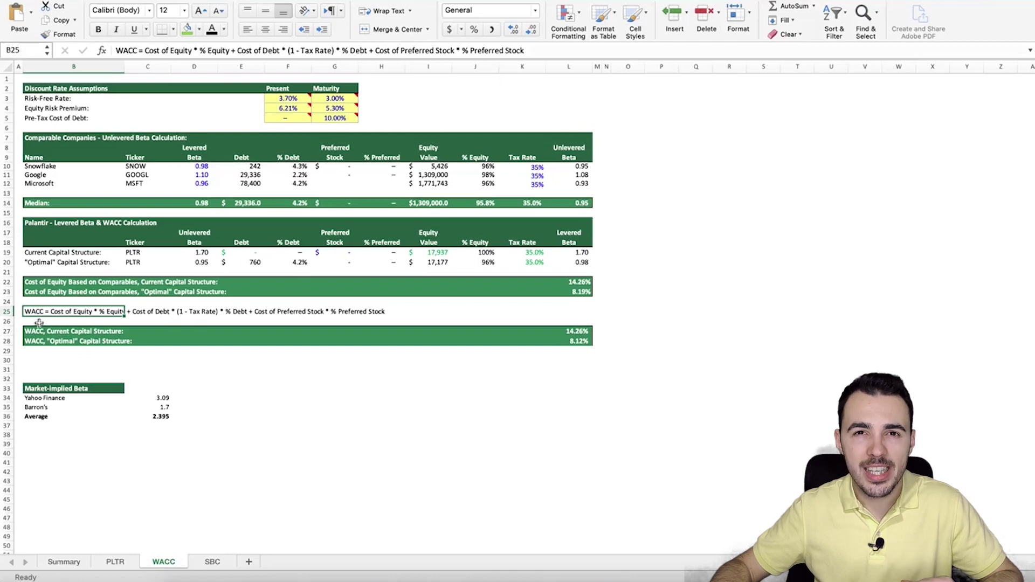
# Review the 1.7 Barron's beta and the current (14.26%) and optimal (8.12%) WACC formulas
pyautogui.click(147, 407)
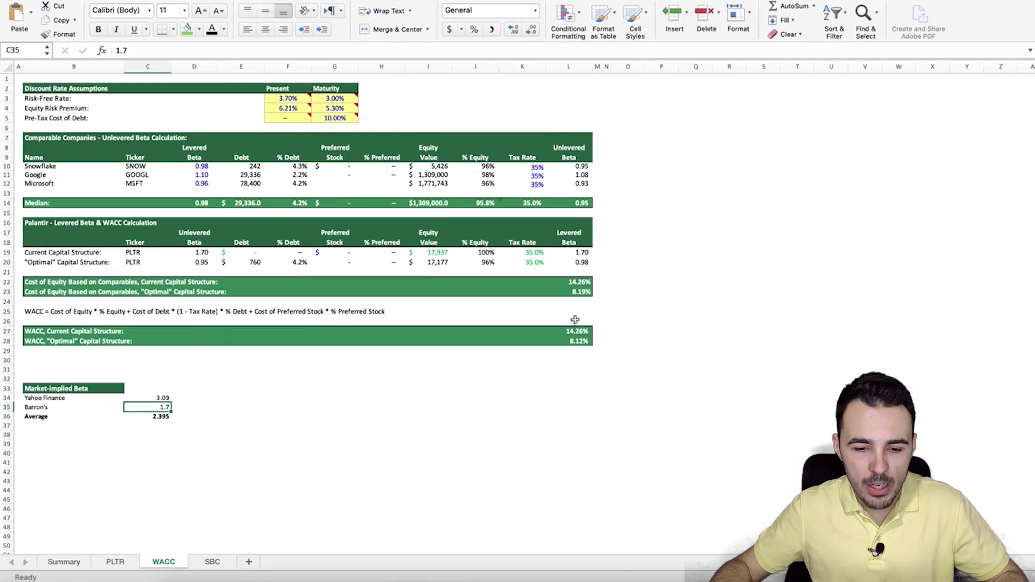
pyautogui.click(576, 330)
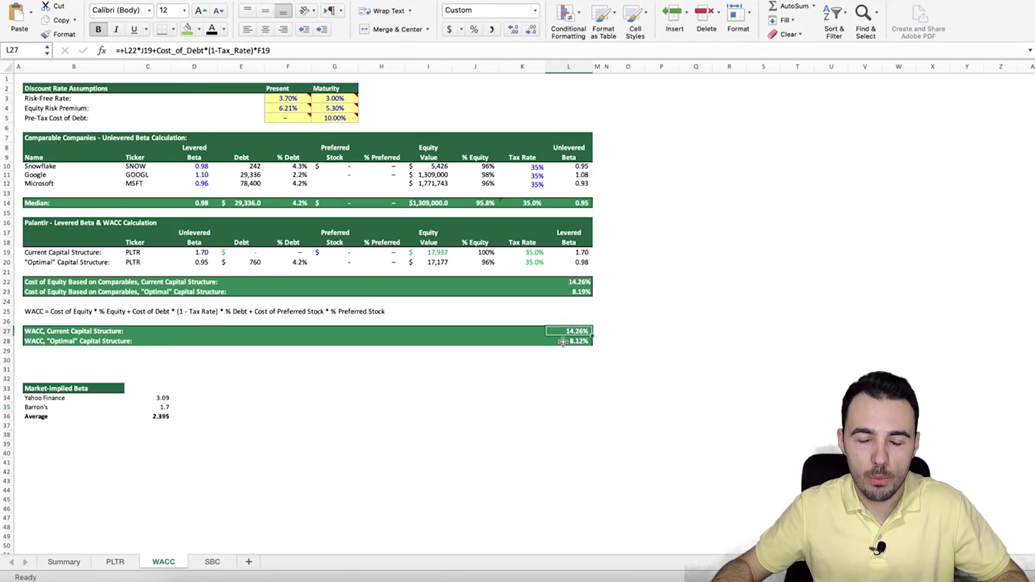
pyautogui.click(563, 342)
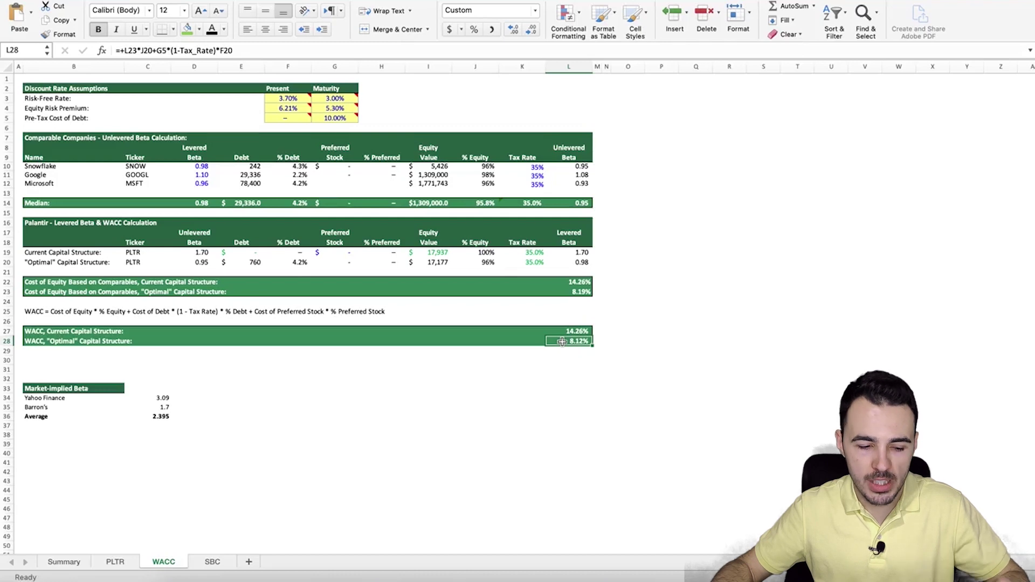
pyautogui.click(114, 562)
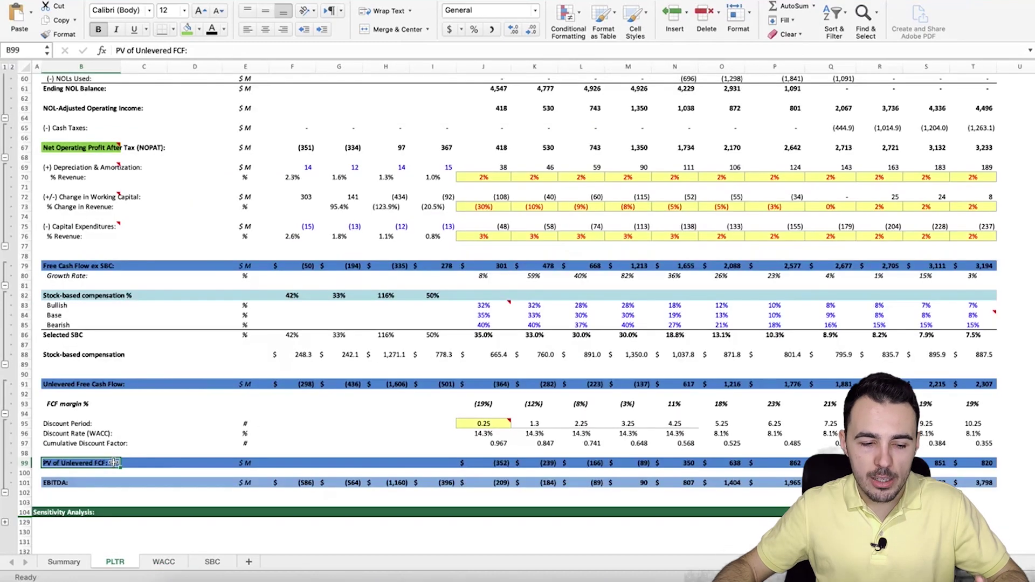
# Select the PV of Unlevered FCF row, then review the Perpetual growth and Multiples sections and the long-term growth input
pyautogui.click(24, 464)
pyautogui.click(497, 467)
pyautogui.scroll(20, 498, 324)
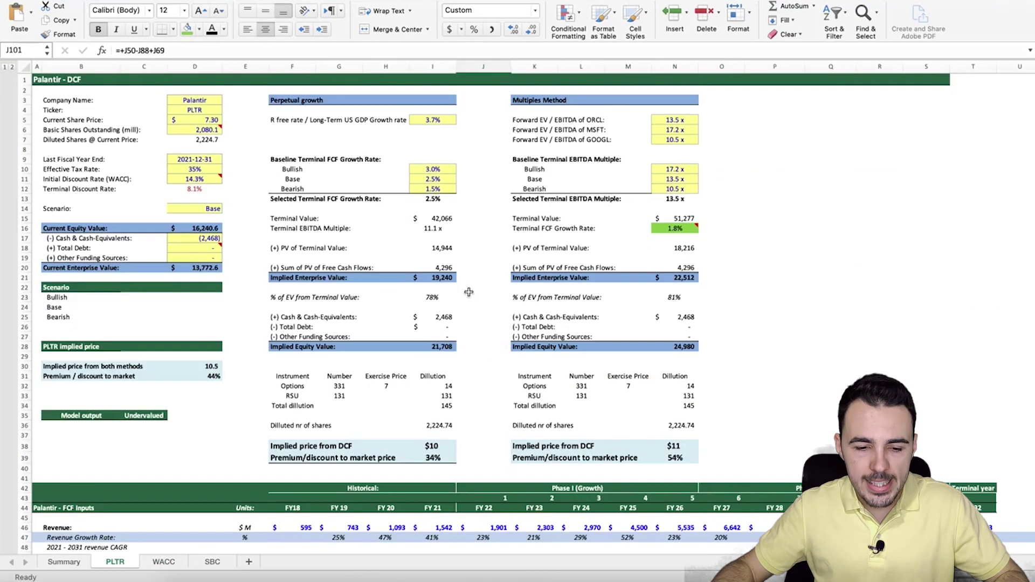
pyautogui.click(294, 99)
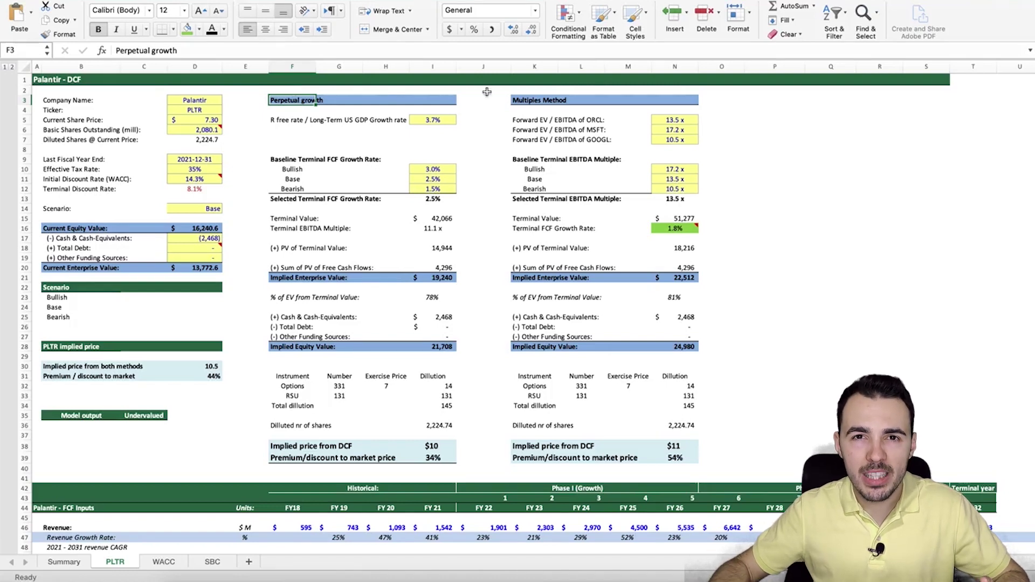
pyautogui.click(527, 99)
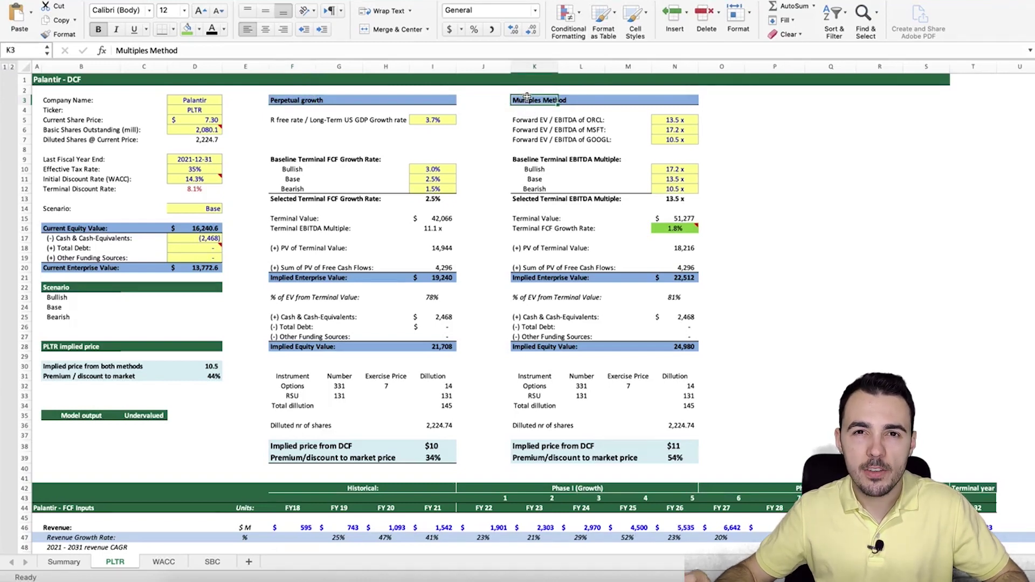
pyautogui.click(294, 119)
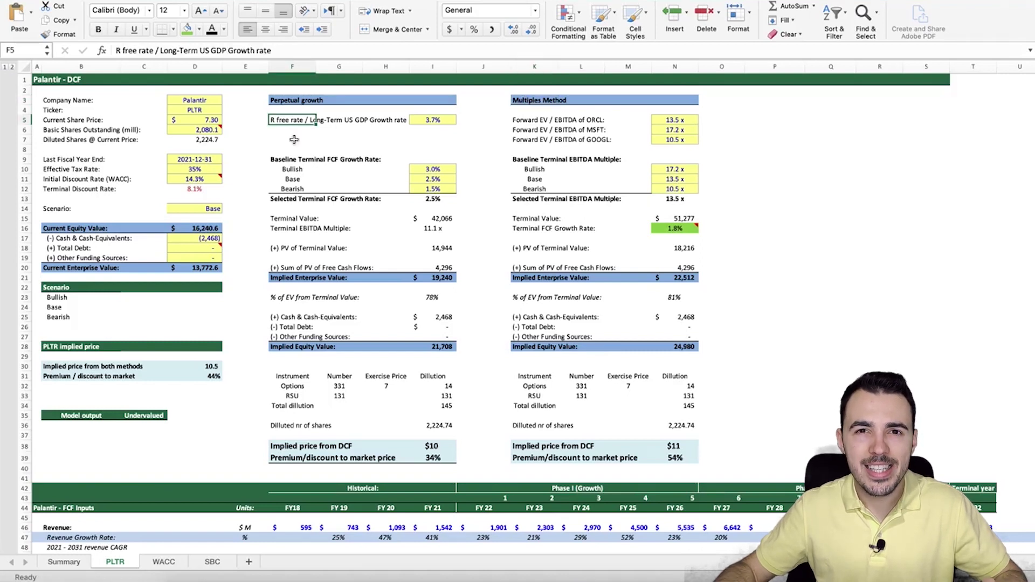
# Trace the Terminal Value formula back to the 2.5% base growth rate and its scenario lookup
pyautogui.click(425, 218)
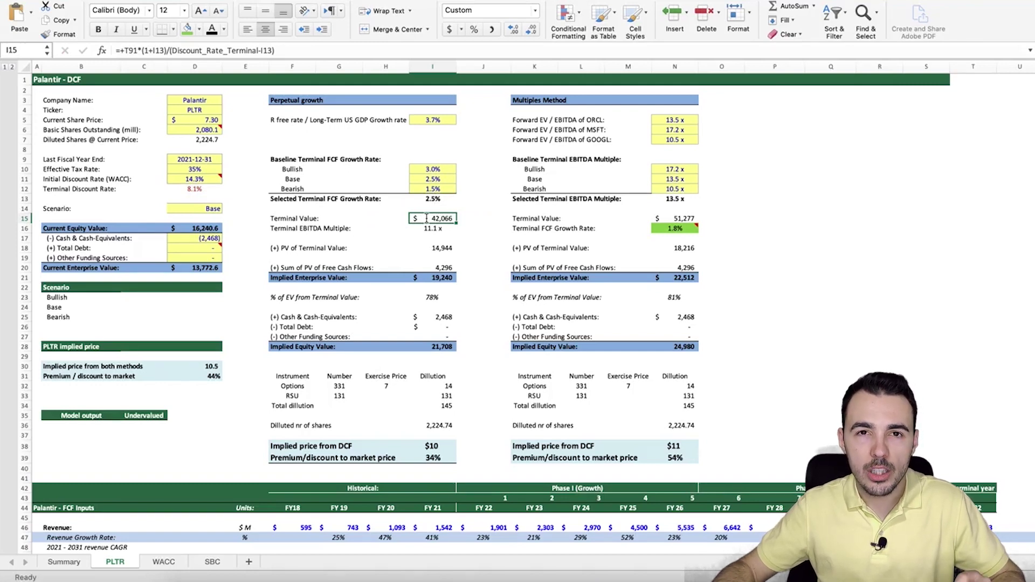
pyautogui.press('Up')
pyautogui.press('Up')
pyautogui.click(278, 160)
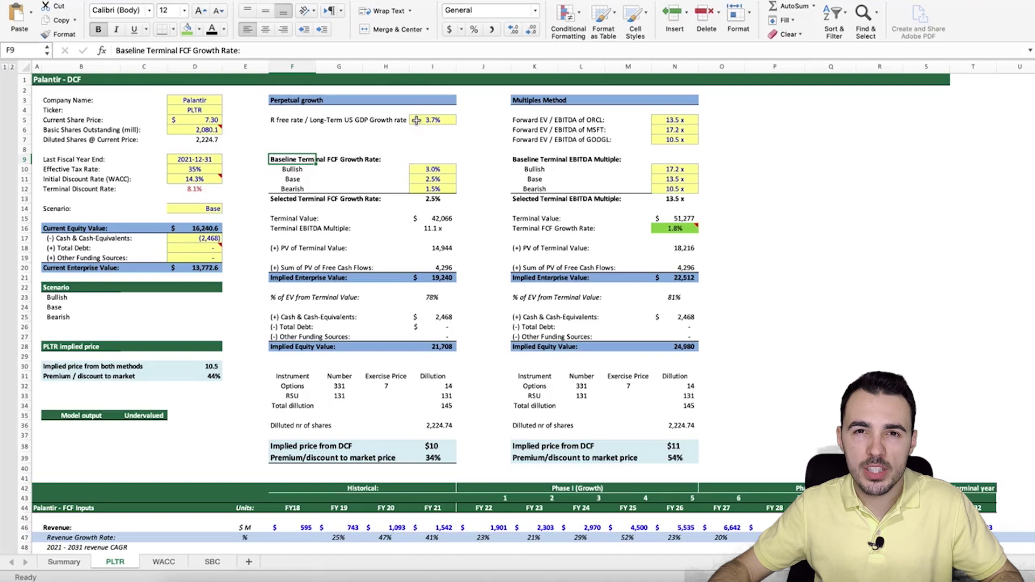
pyautogui.click(424, 179)
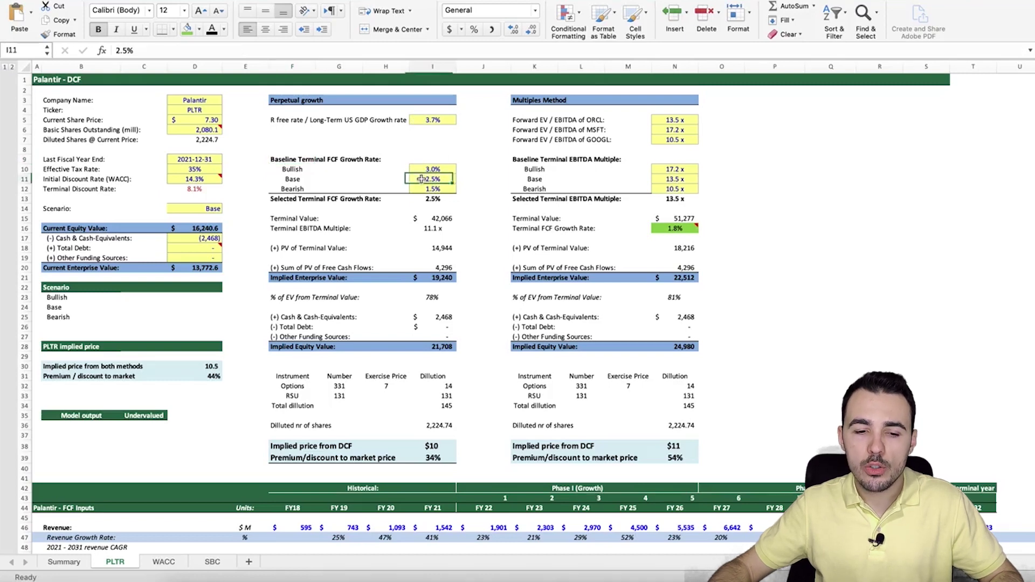
pyautogui.click(455, 198)
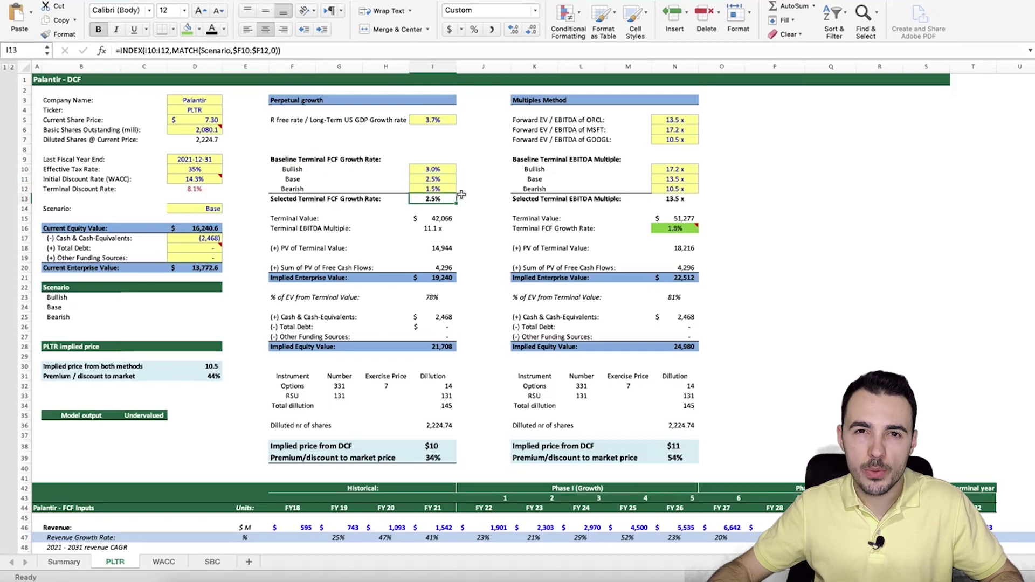
pyautogui.click(424, 219)
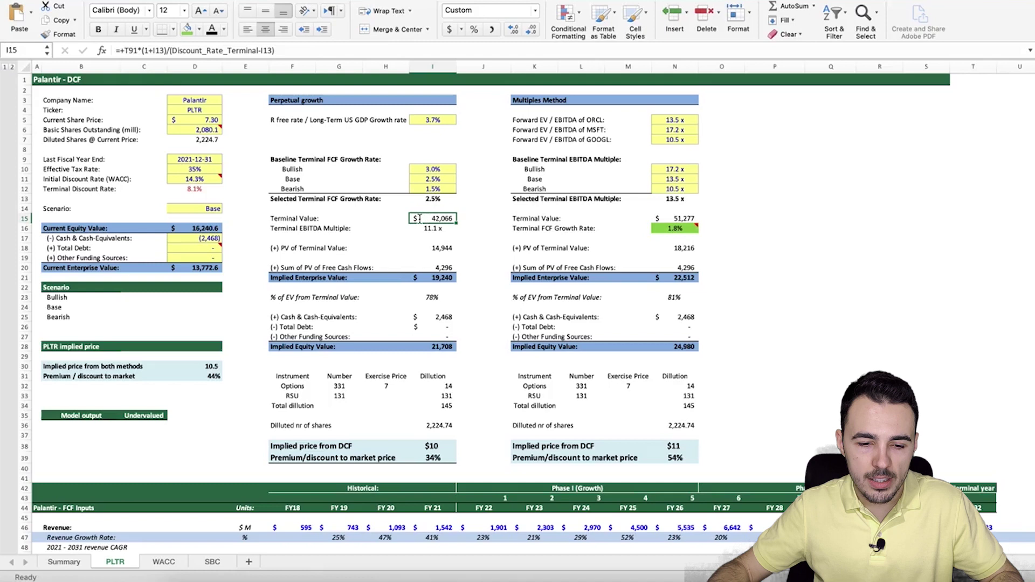
# Review the PV of terminal value, implied equity value, diluted shares and $10 implied price
pyautogui.click(421, 251)
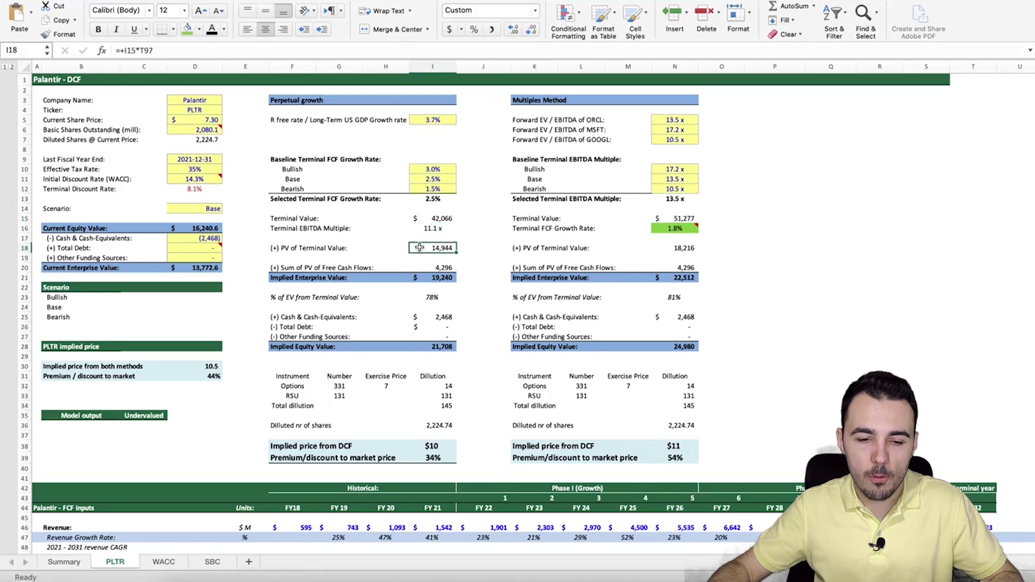
pyautogui.click(432, 346)
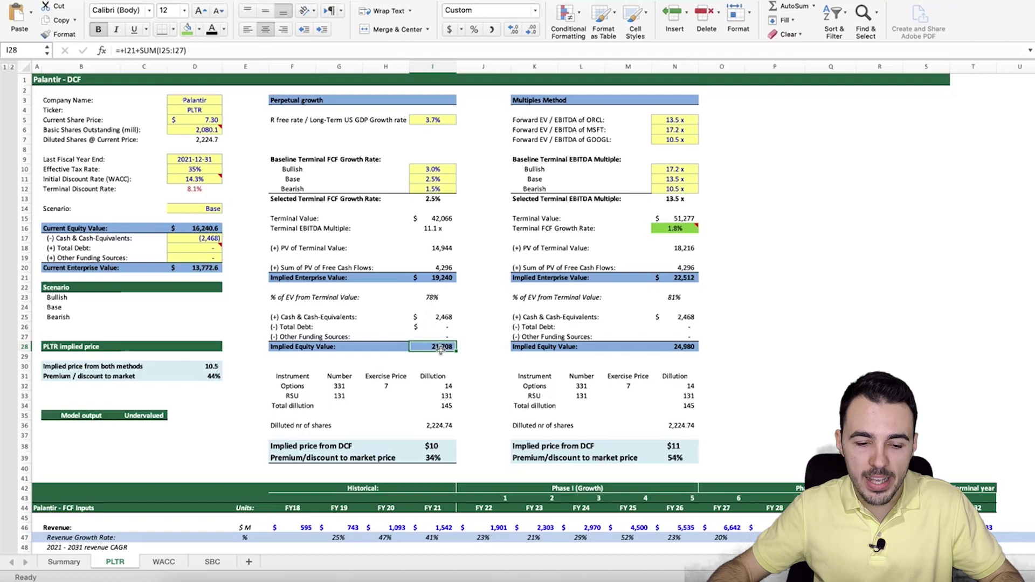
pyautogui.click(445, 446)
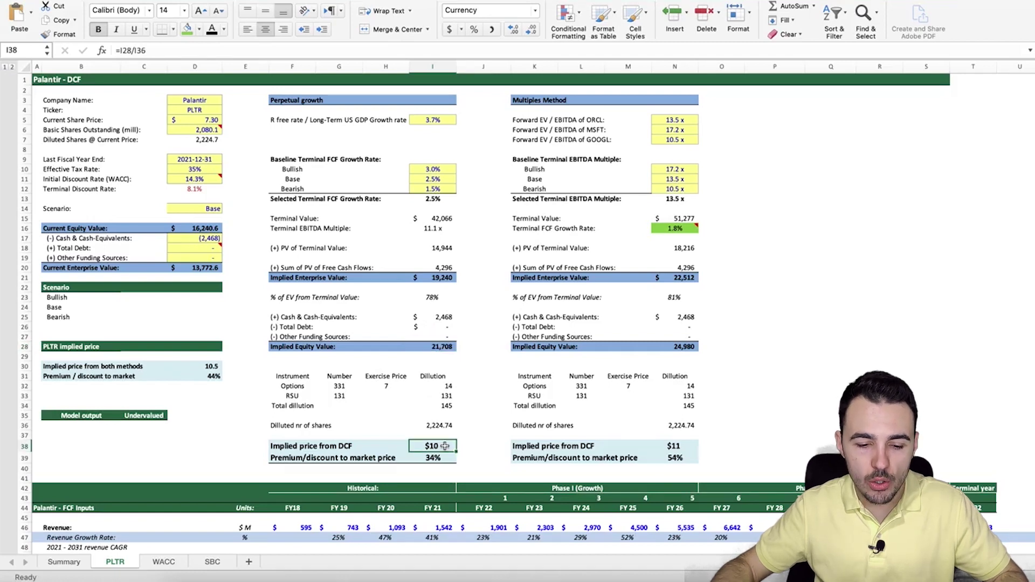
pyautogui.click(446, 425)
pyautogui.click(450, 446)
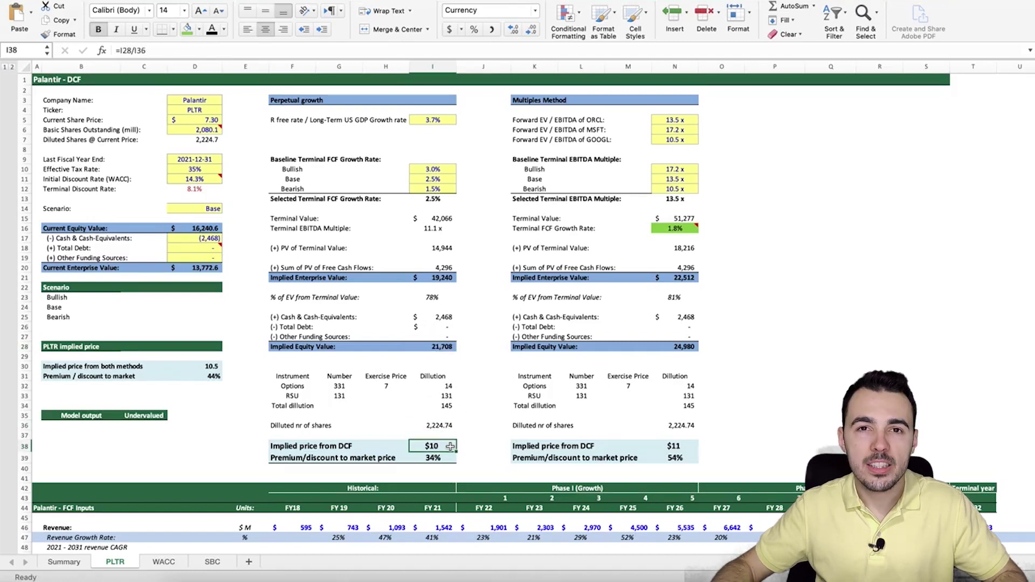
pyautogui.click(448, 407)
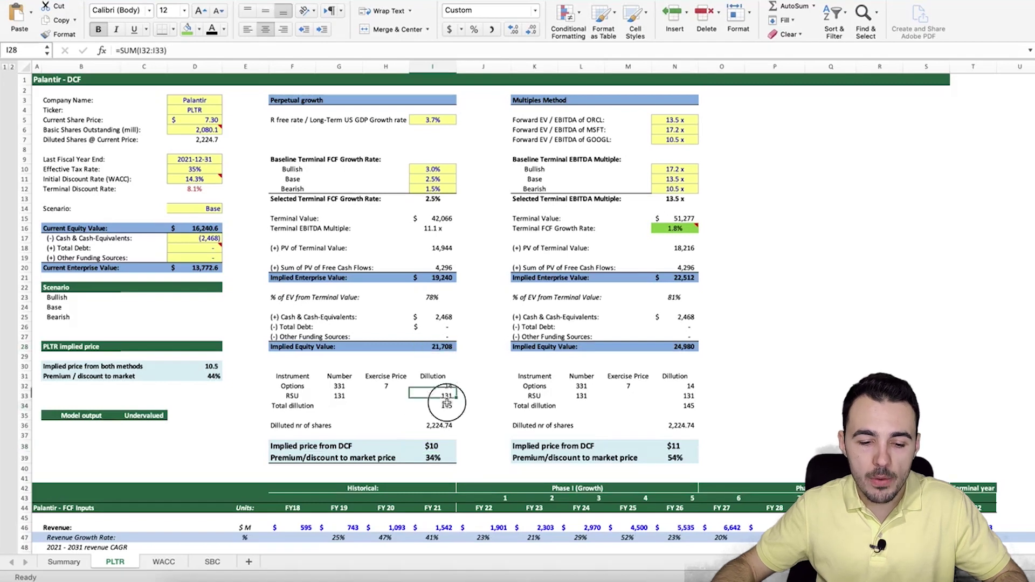
pyautogui.click(449, 426)
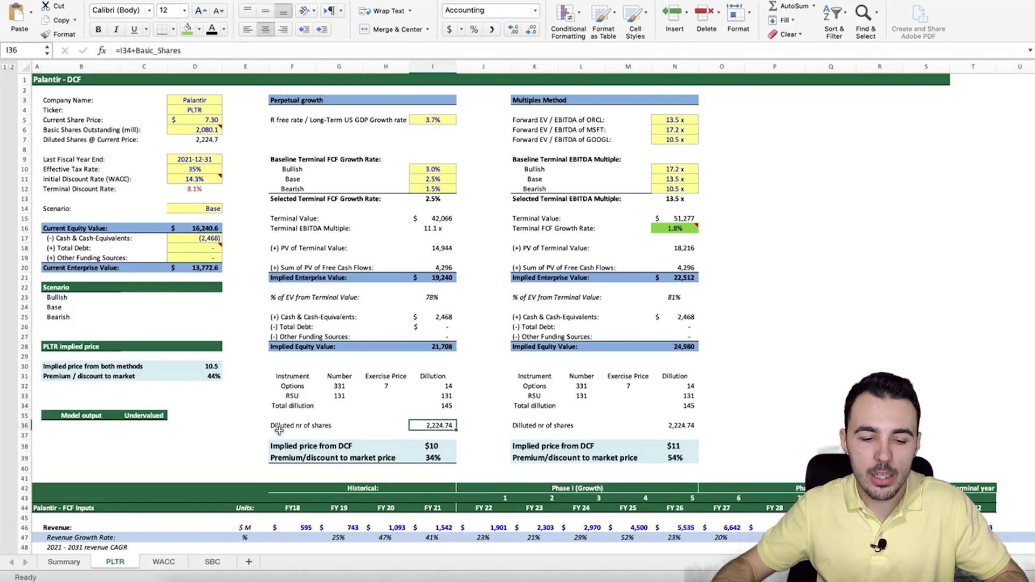
pyautogui.click(71, 141)
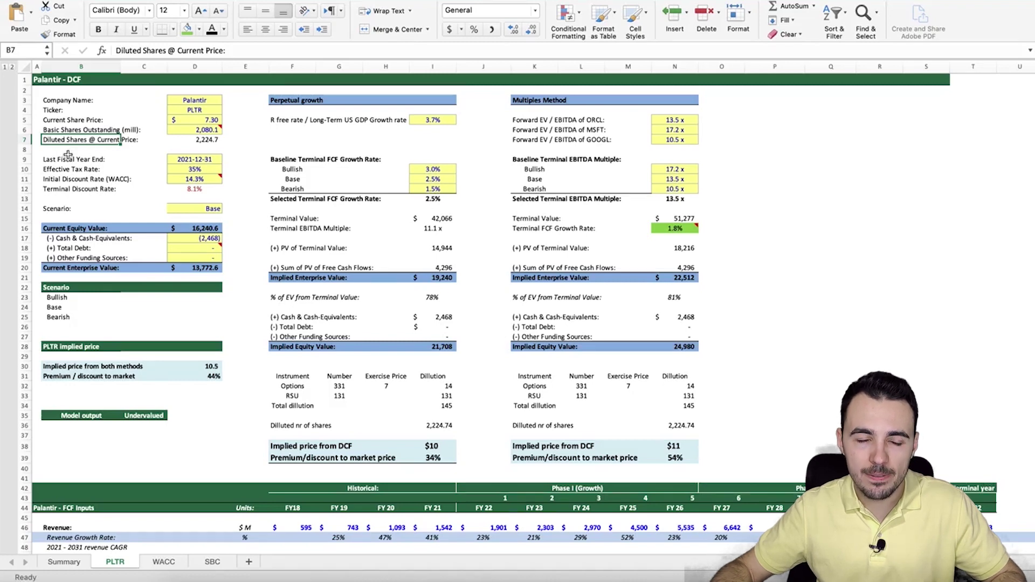
pyautogui.click(184, 139)
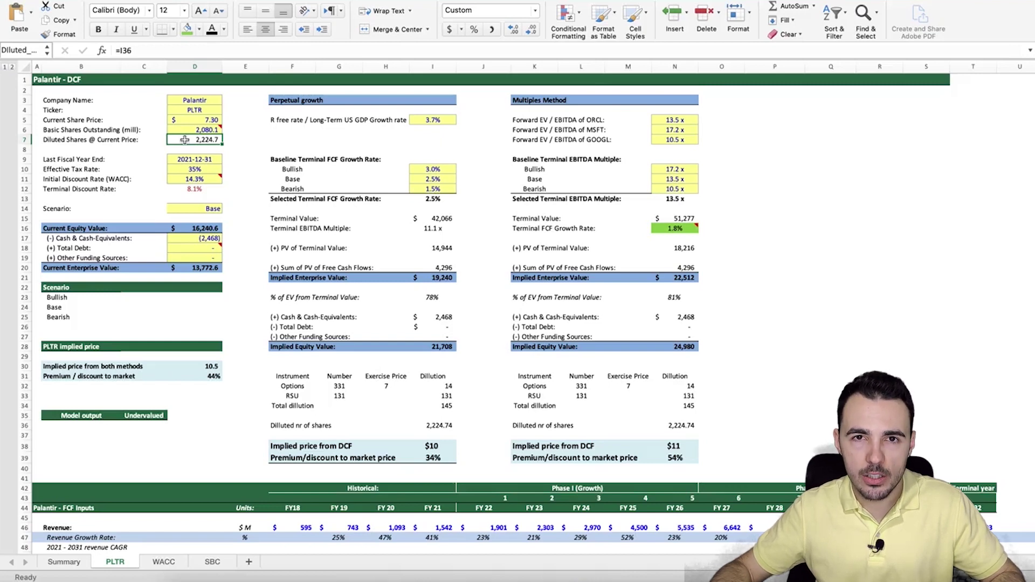
pyautogui.click(443, 446)
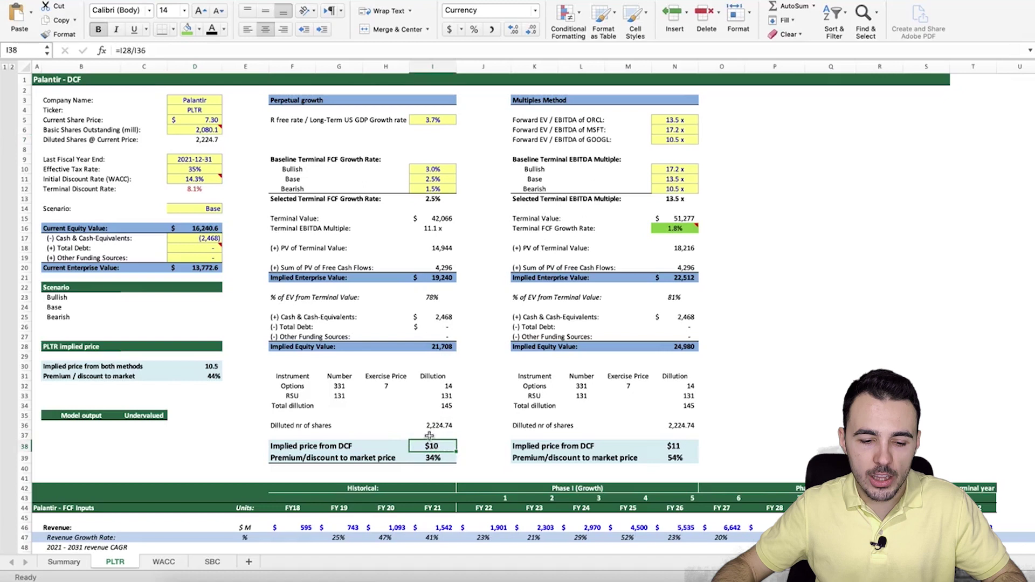
pyautogui.click(674, 446)
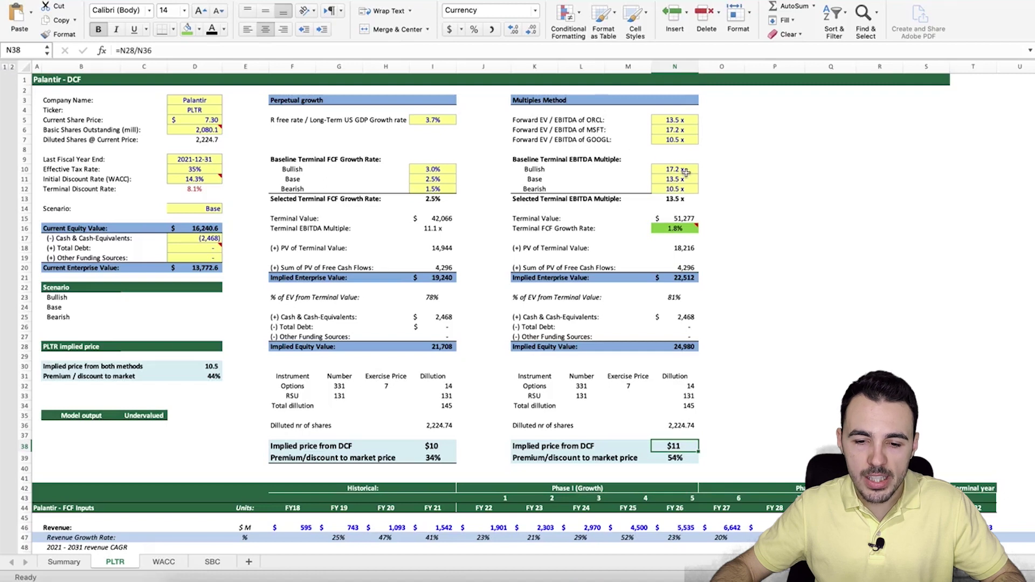
pyautogui.click(687, 199)
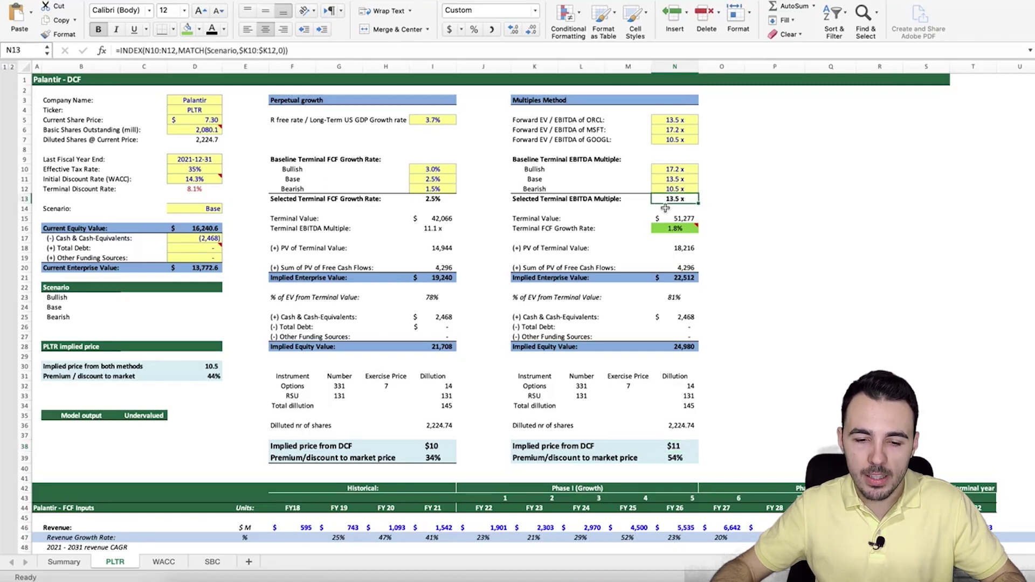
pyautogui.click(681, 278)
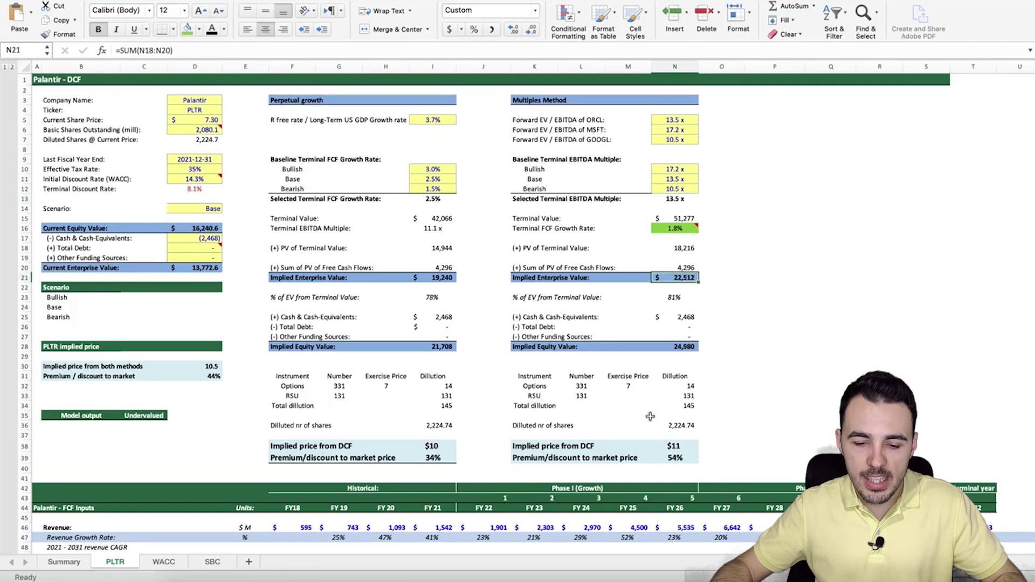
pyautogui.click(688, 445)
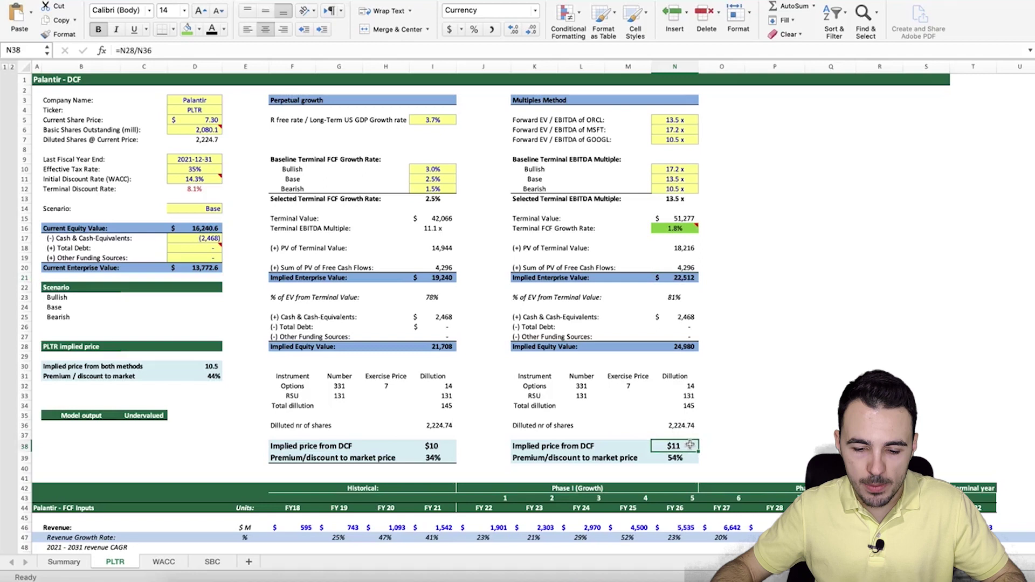
pyautogui.click(178, 367)
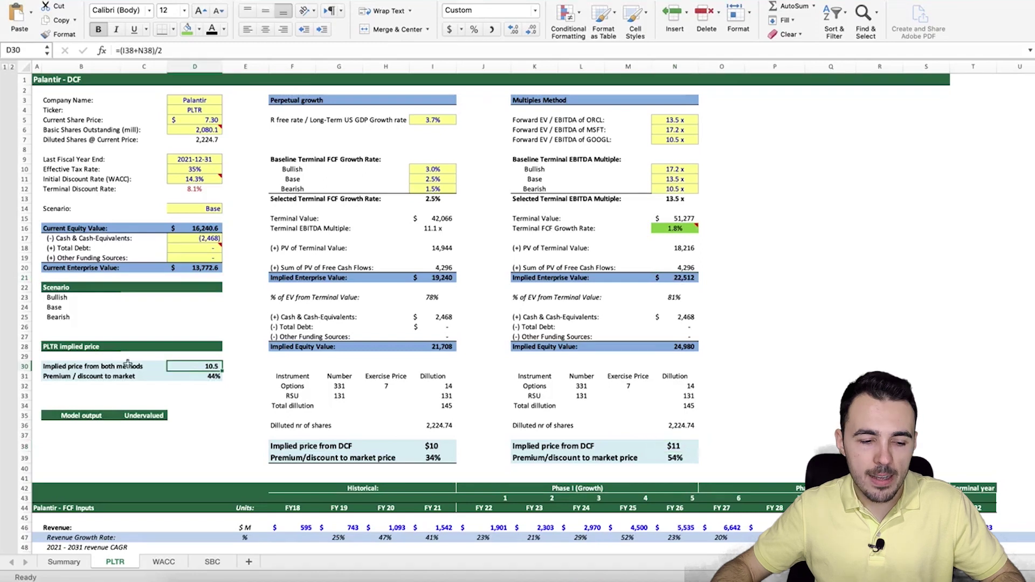
pyautogui.click(190, 375)
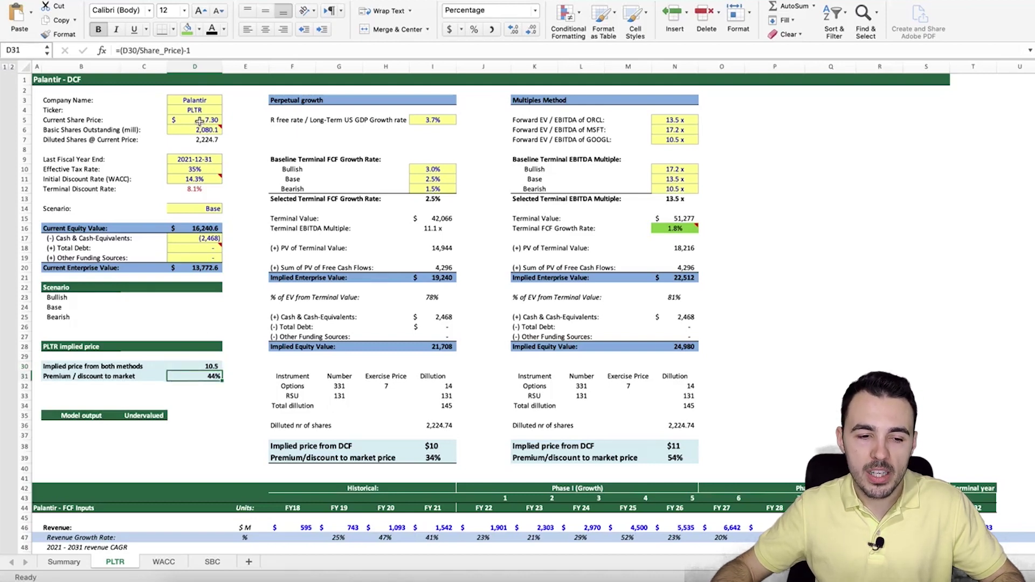
pyautogui.click(198, 119)
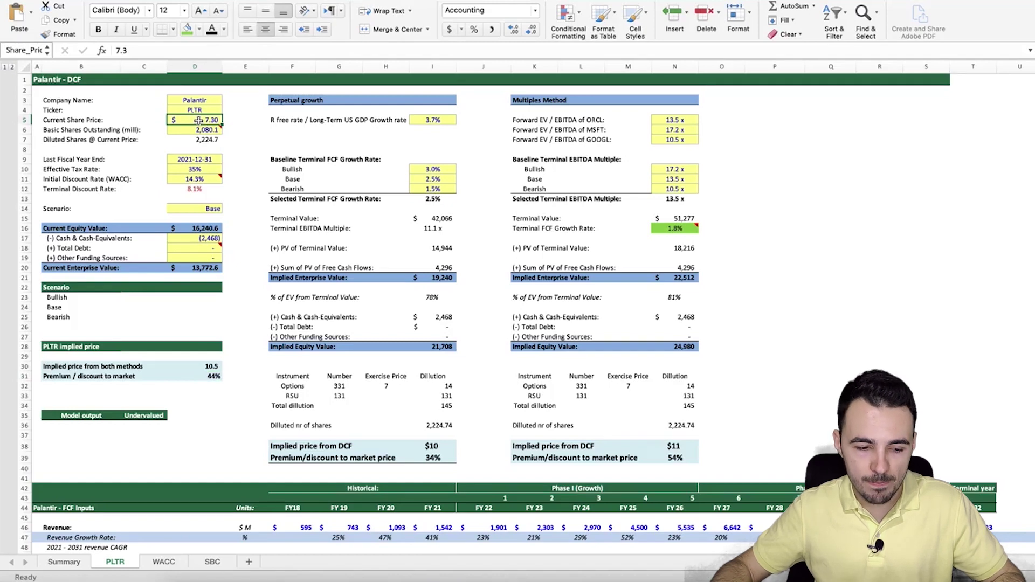
# Test FY 25 revenue at 4,000, revert it to 4,500, and recheck the combined implied price
pyautogui.click(192, 210)
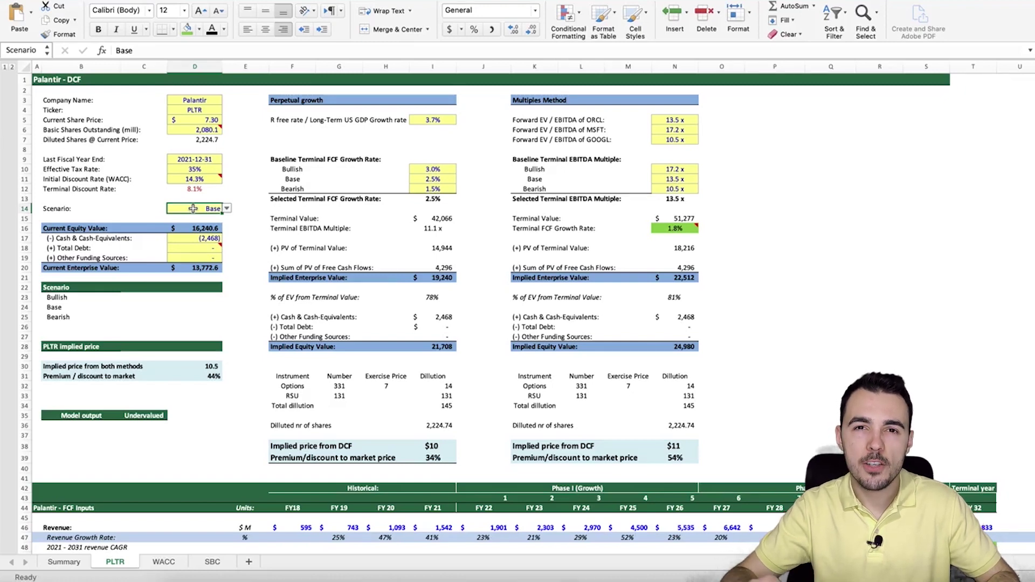
pyautogui.click(639, 529)
pyautogui.scroll(-3, 645, 430)
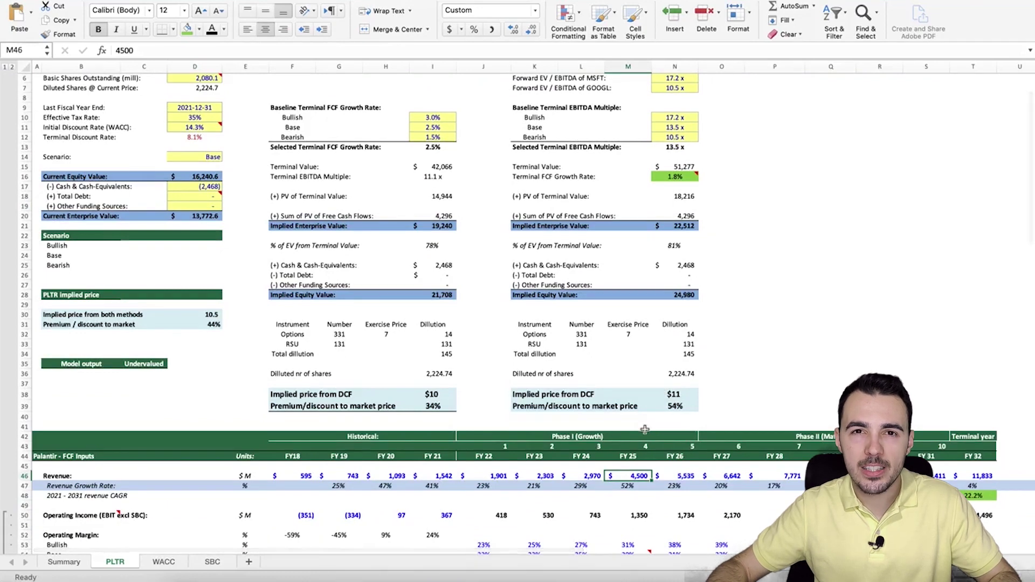
pyautogui.write('4000')
pyautogui.press('Return')
pyautogui.click(614, 476)
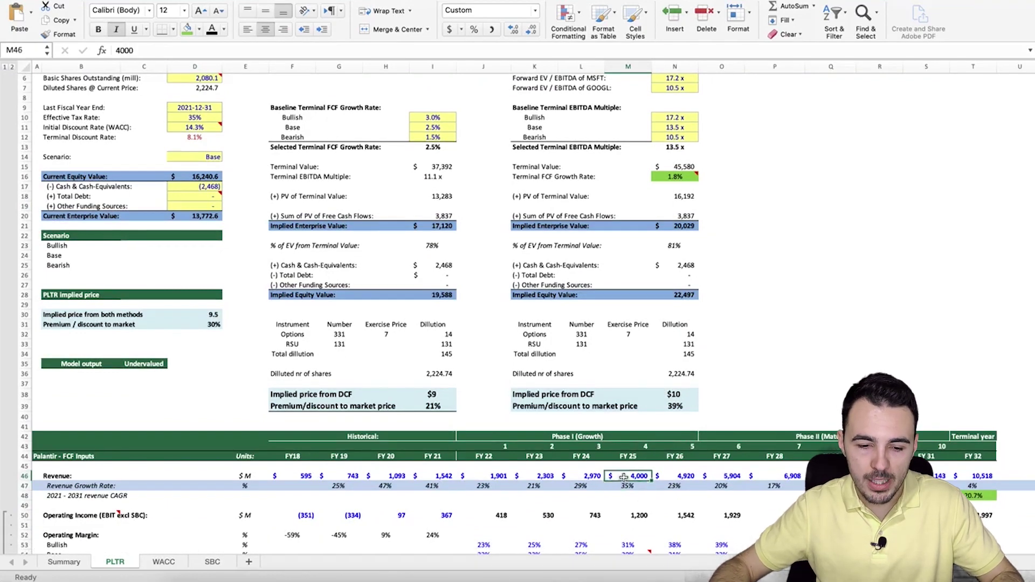
pyautogui.click(214, 316)
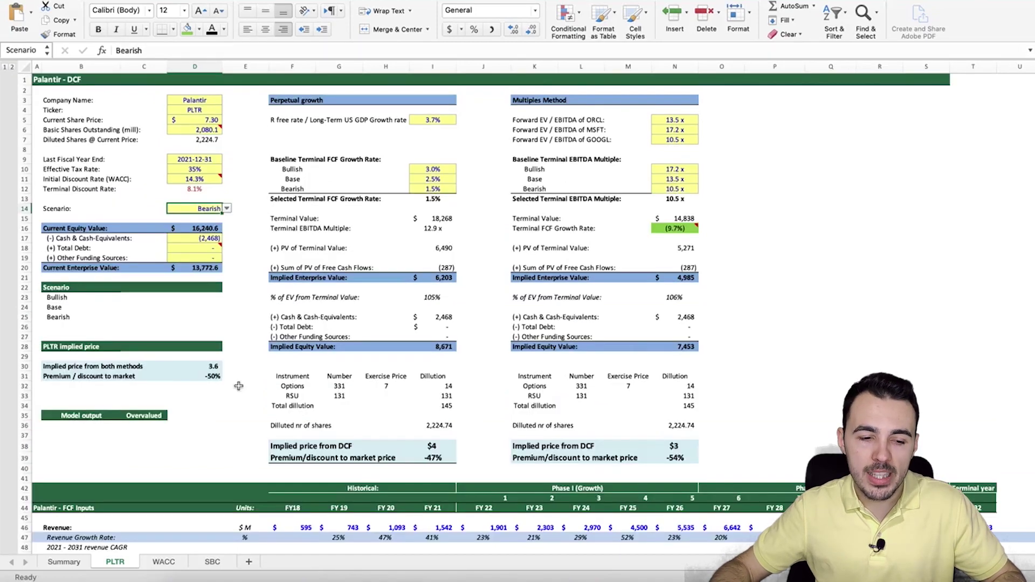
# Review the FY 22 bearish operating margin and bearish SBC rates rising to 14.6%
pyautogui.scroll(-5, 273, 439)
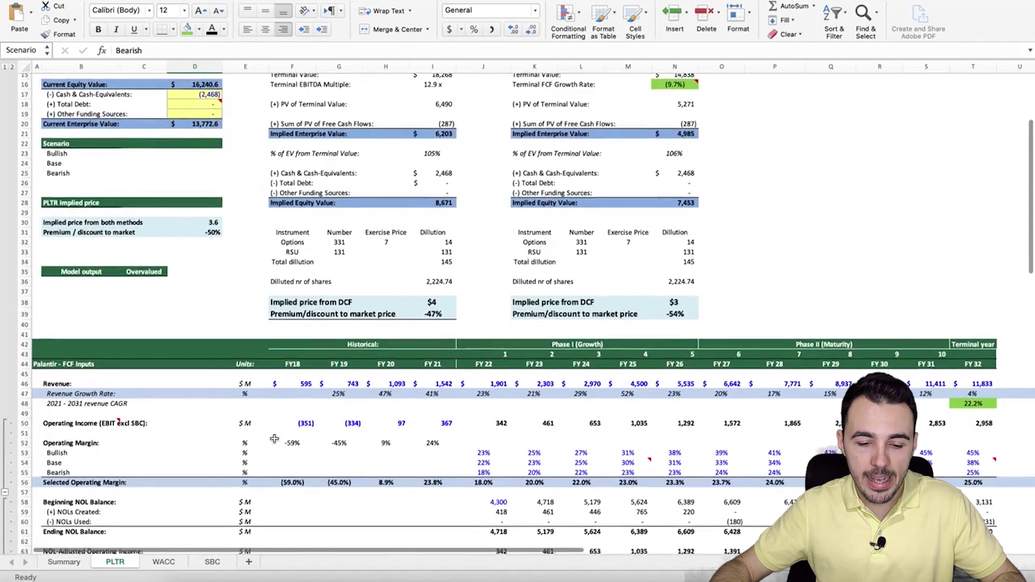
pyautogui.scroll(-10, 274, 439)
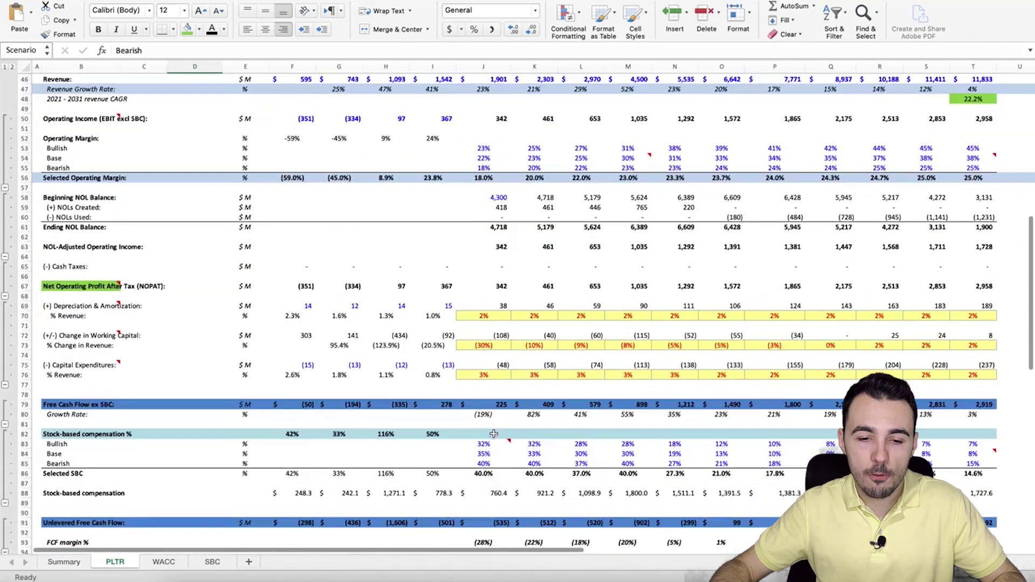
pyautogui.click(493, 168)
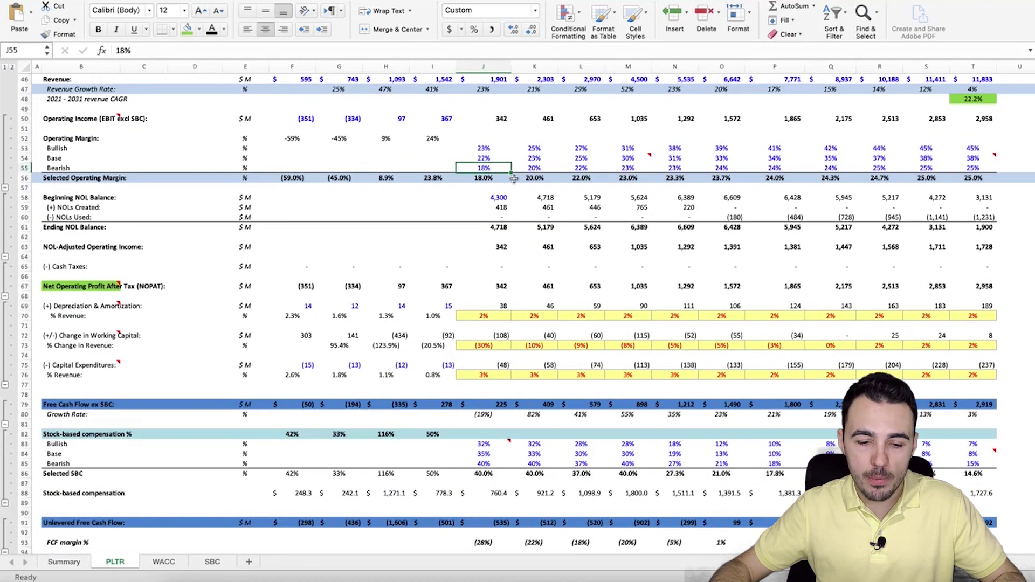
pyautogui.scroll(-3, 514, 178)
pyautogui.moveTo(484, 383); pyautogui.dragTo(775, 383)
pyautogui.click(831, 384)
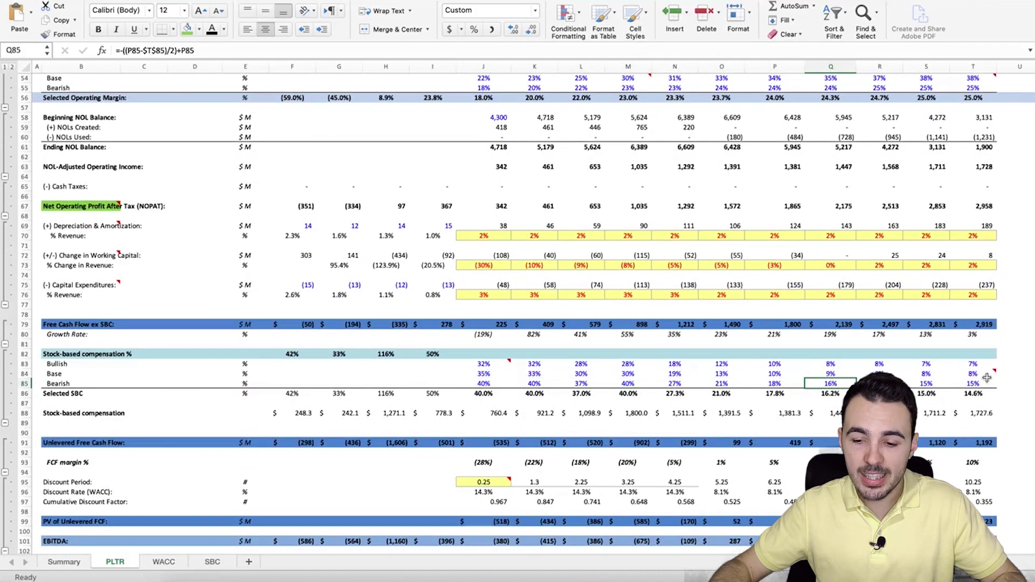
pyautogui.click(977, 384)
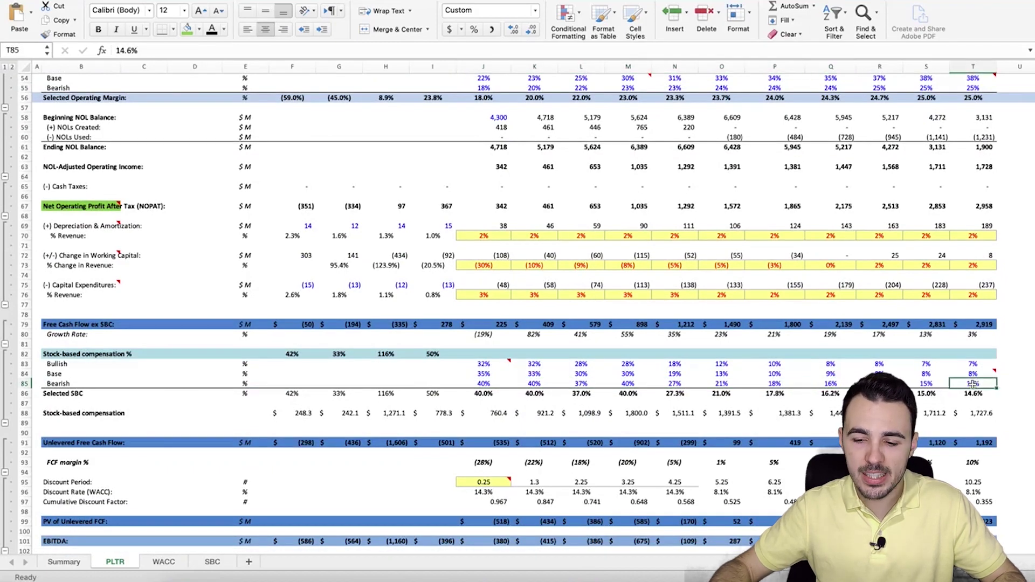
# Return to the top and show the Scenario choices in D14
pyautogui.scroll(15, 458, 359)
pyautogui.scroll(1, 458, 359)
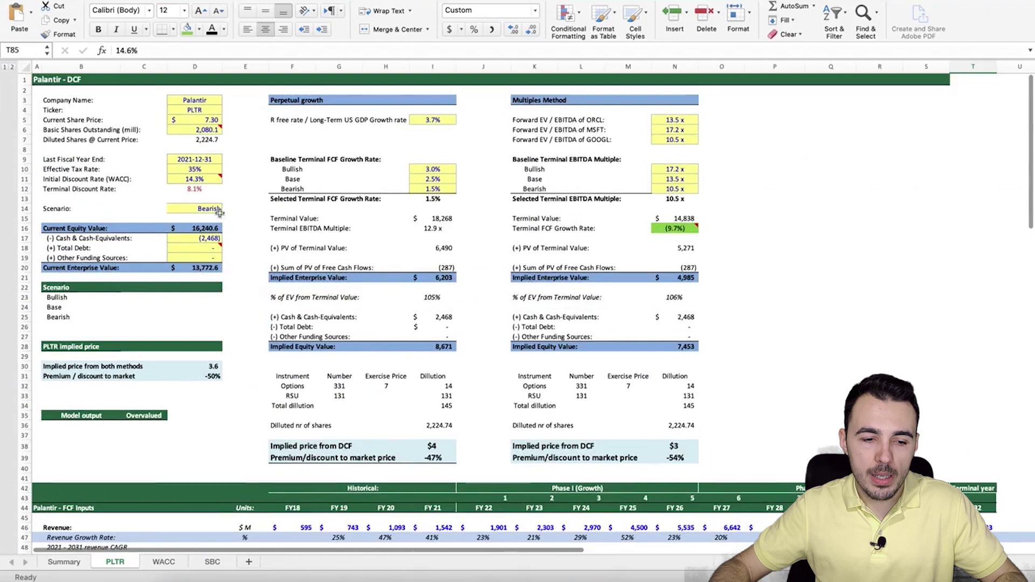
pyautogui.click(200, 209)
pyautogui.click(227, 208)
# Switch the D14 scenario to Base, restoring the $10.5 implied price and Undervalued verdict
pyautogui.click(206, 233)
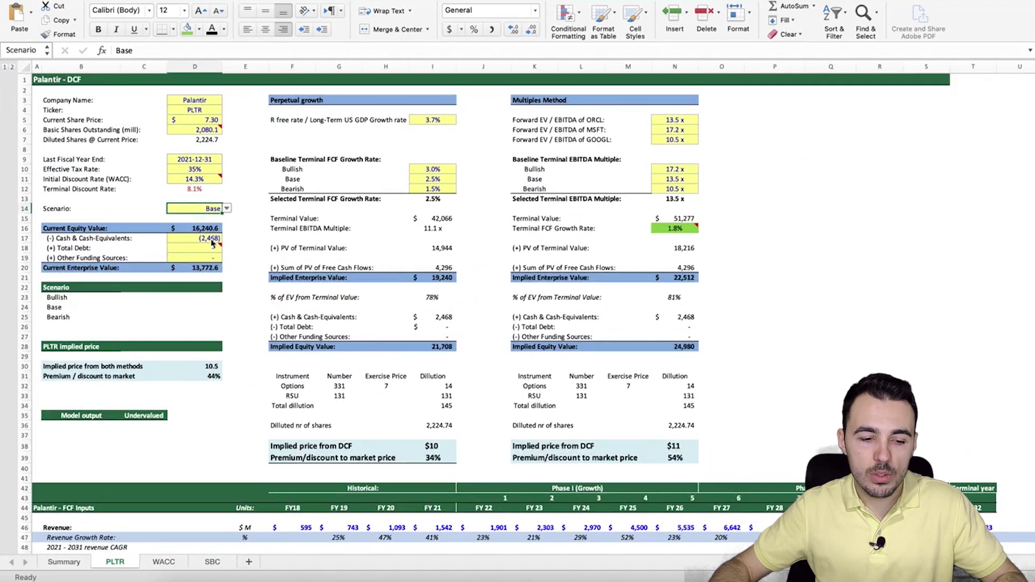